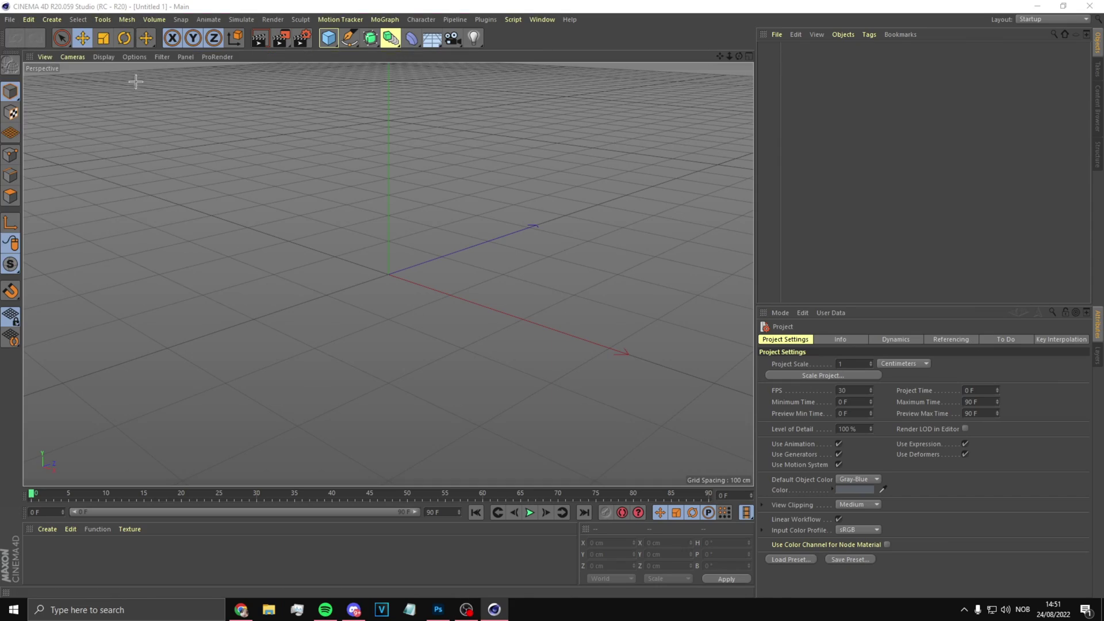
- Open the YuzoLightroomText.c4d project and dismiss the C.O.F.F.E.E. warning
{"action": "left_click", "coordinate": [143, 96]}
{"action": "left_click", "coordinate": [454, 431]}
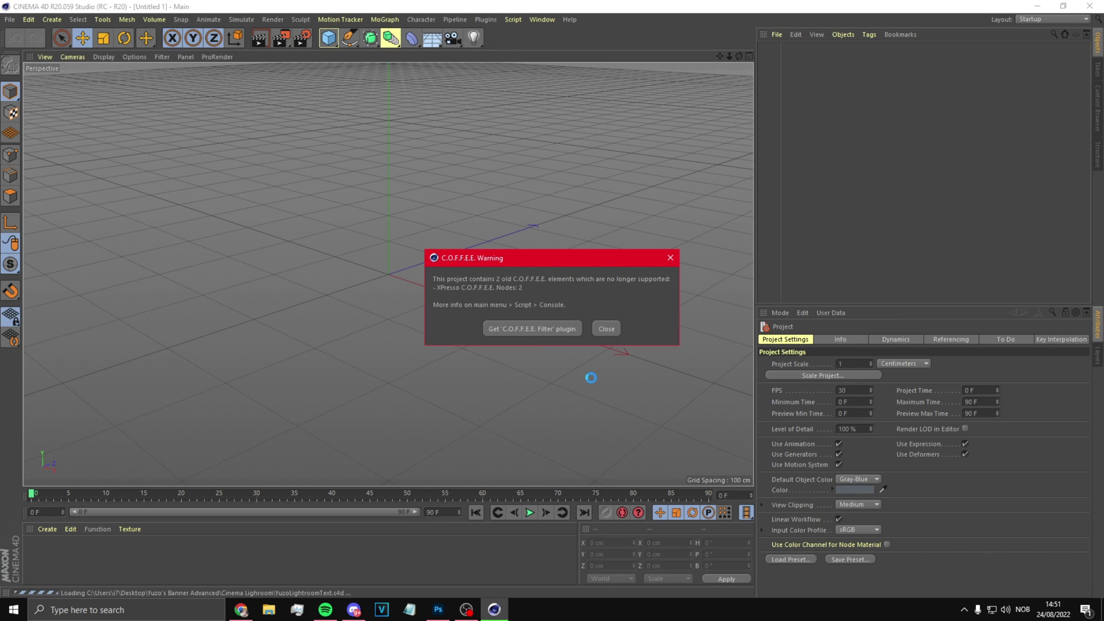
{"action": "left_click", "coordinate": [616, 329]}
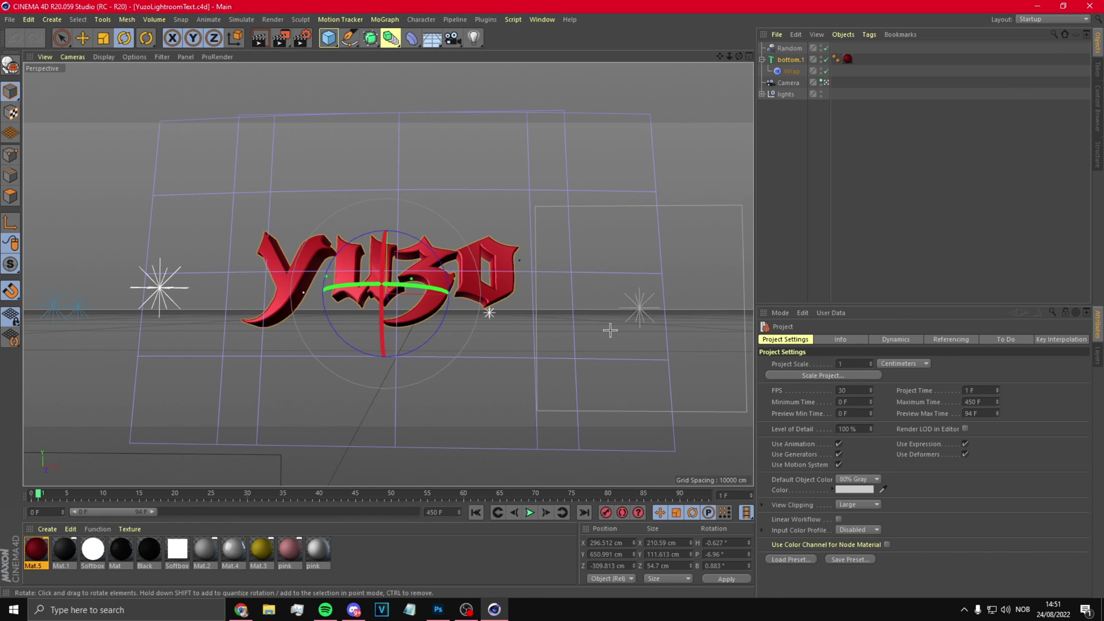
- Replace the wording of the bottom.1 MoText object with "Money"
{"action": "left_click", "coordinate": [790, 60]}
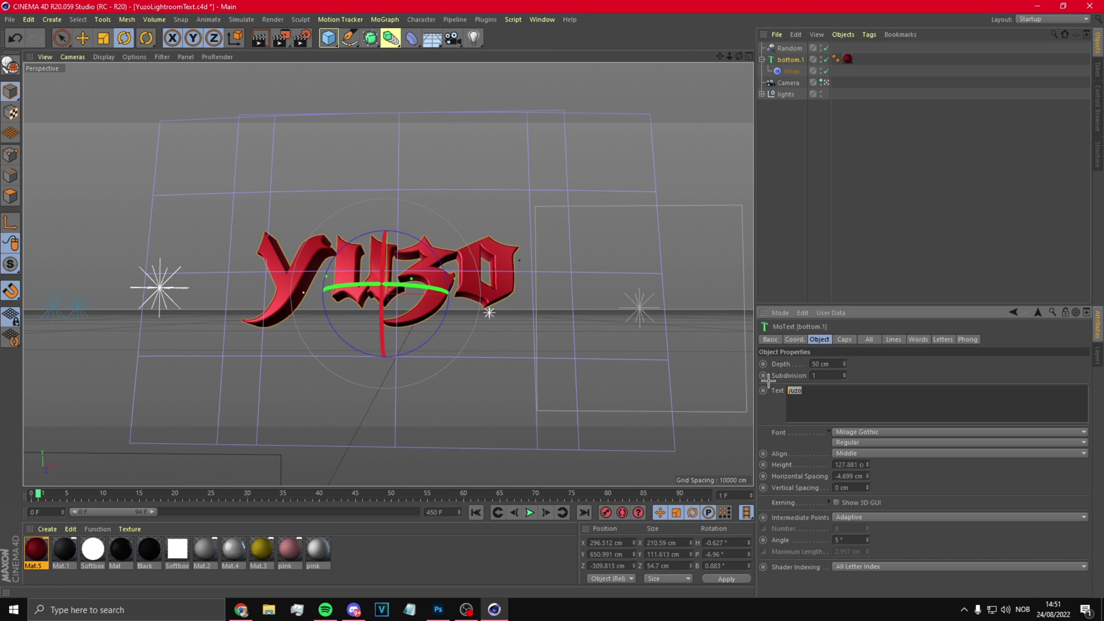
{"action": "left_click", "coordinate": [914, 376]}
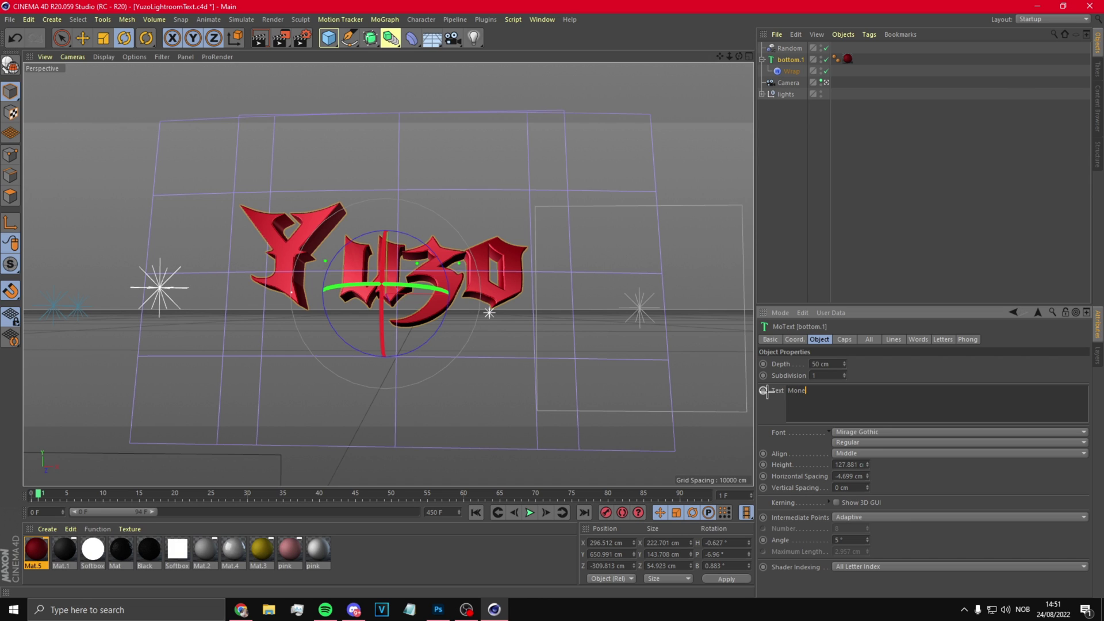
{"action": "left_click", "coordinate": [849, 378]}
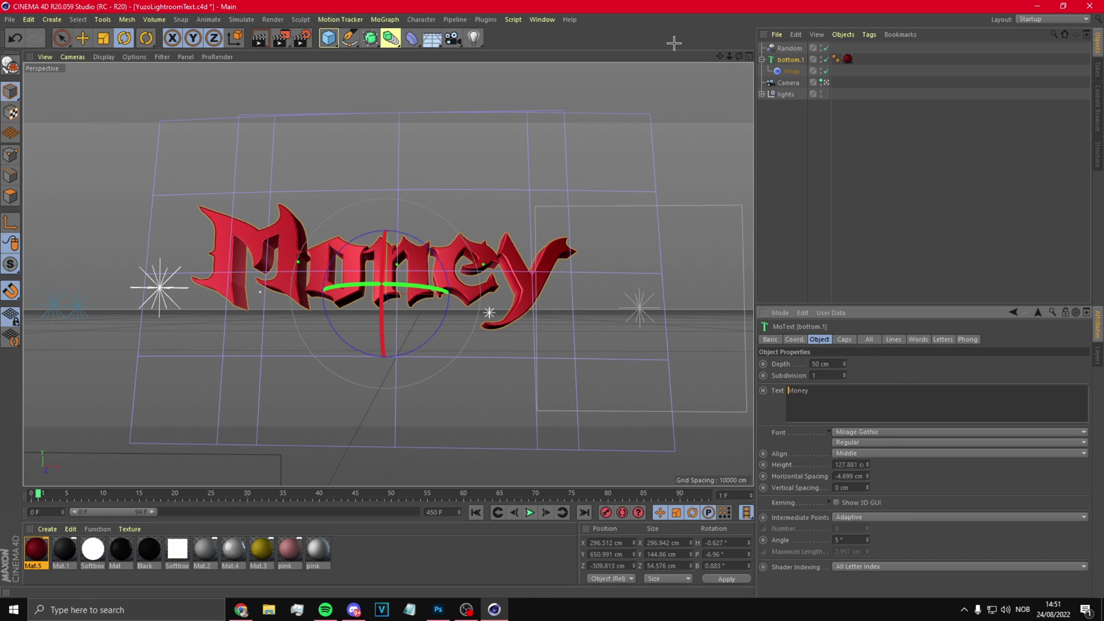
- Set the render's save file to Money3d in the Text renders folder under Pictures
{"action": "left_click", "coordinate": [302, 39]}
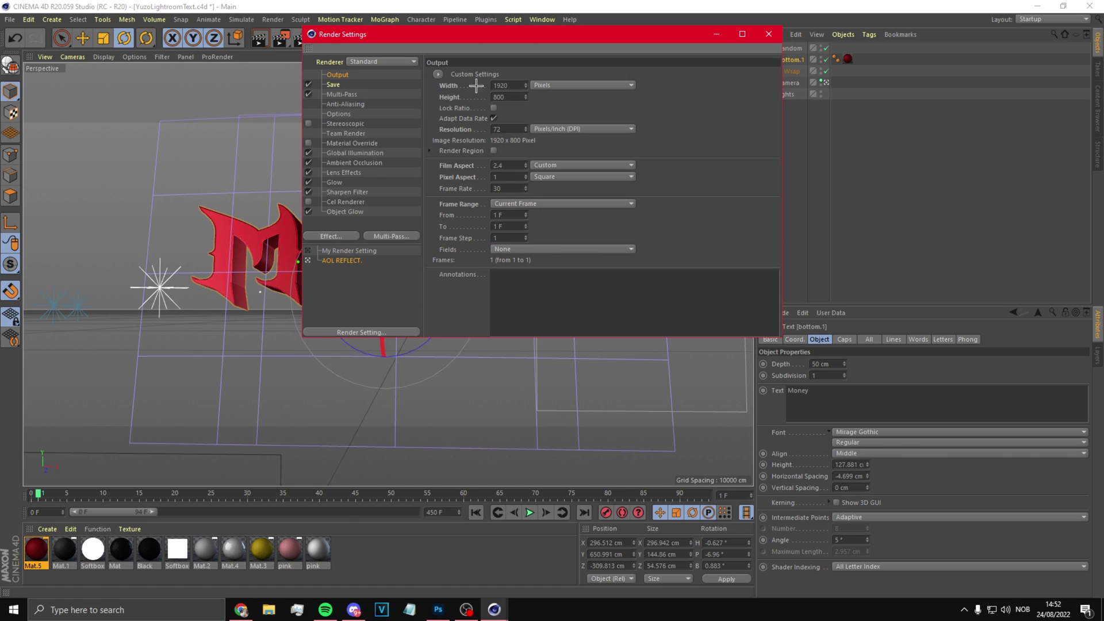
{"action": "left_click", "coordinate": [335, 85]}
{"action": "left_click", "coordinate": [752, 95]}
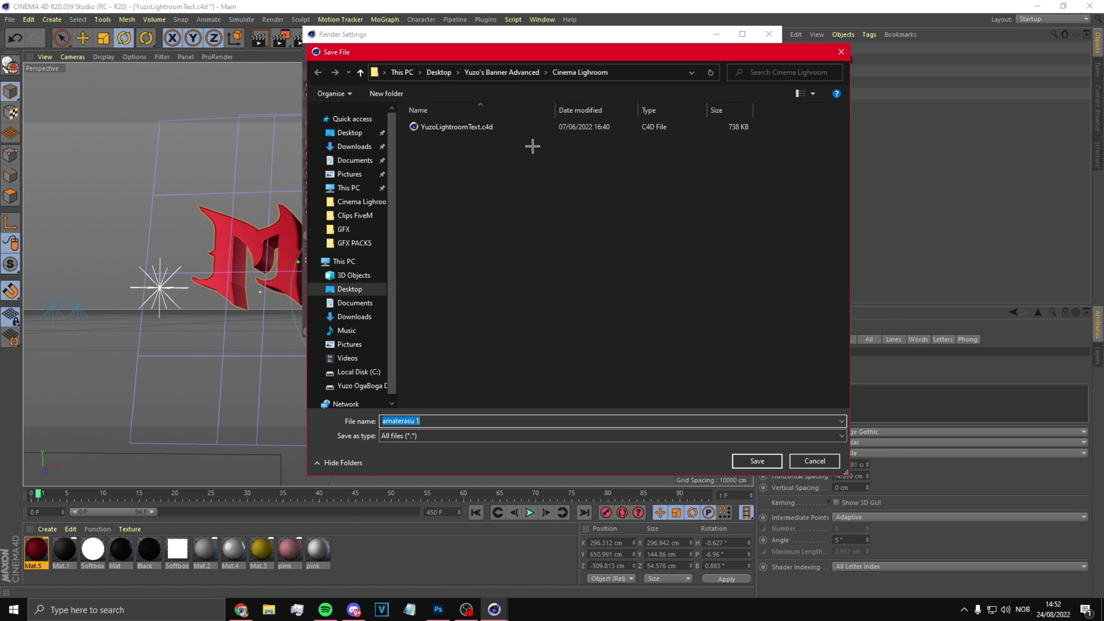
{"action": "left_click", "coordinate": [349, 343]}
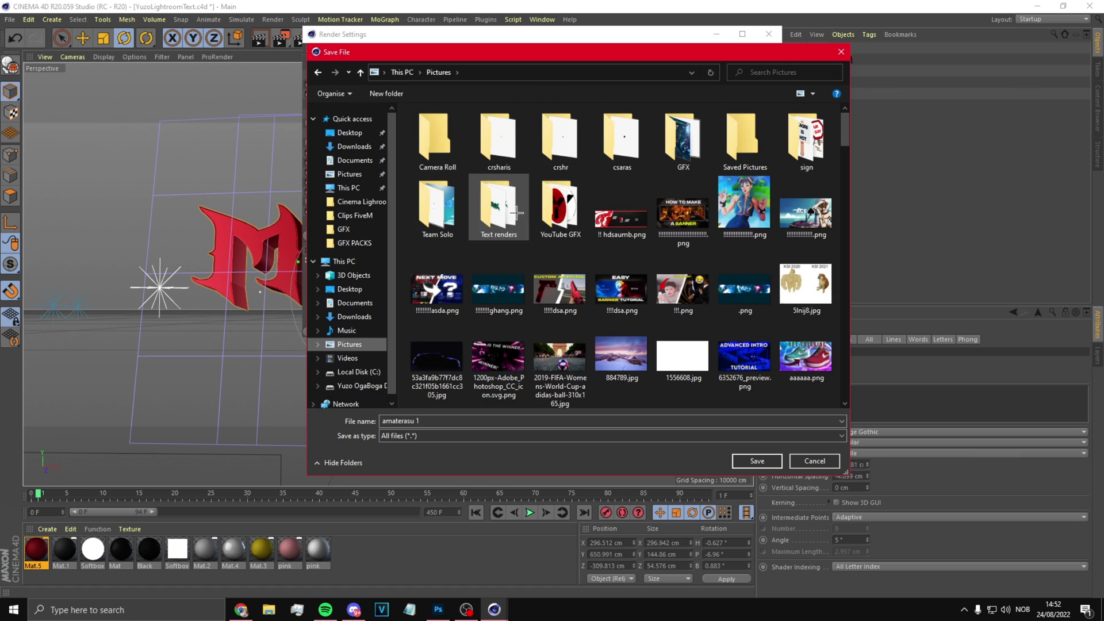
{"action": "double_click", "coordinate": [498, 207]}
{"action": "triple_click", "coordinate": [418, 420]}
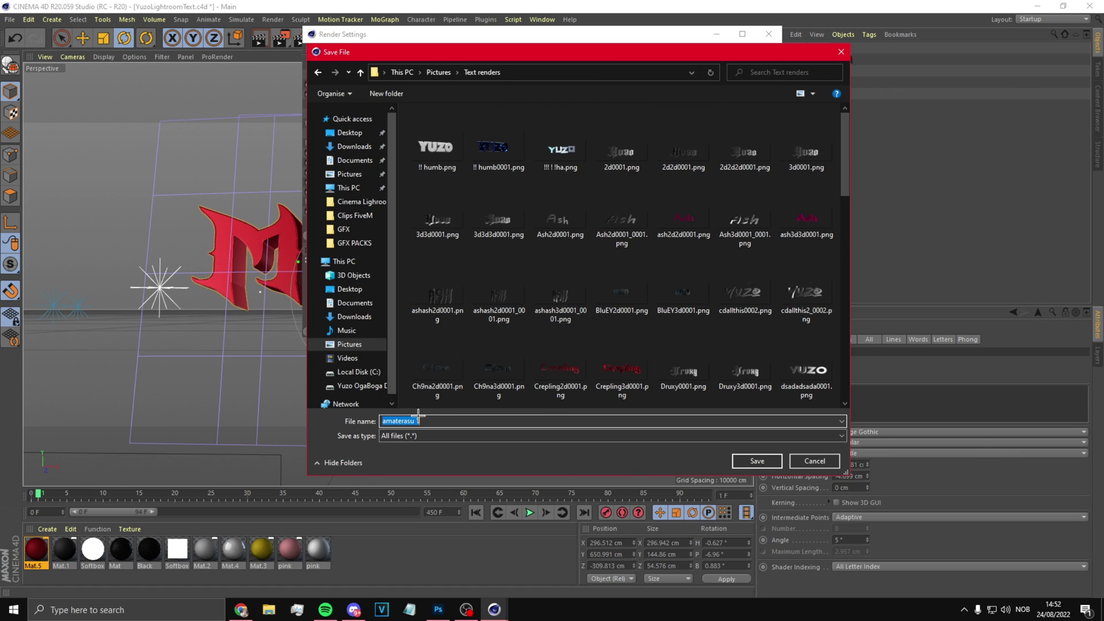
{"action": "key", "text": "BackSpace"}
{"action": "key", "text": "Return"}
{"action": "left_click", "coordinate": [770, 35]}
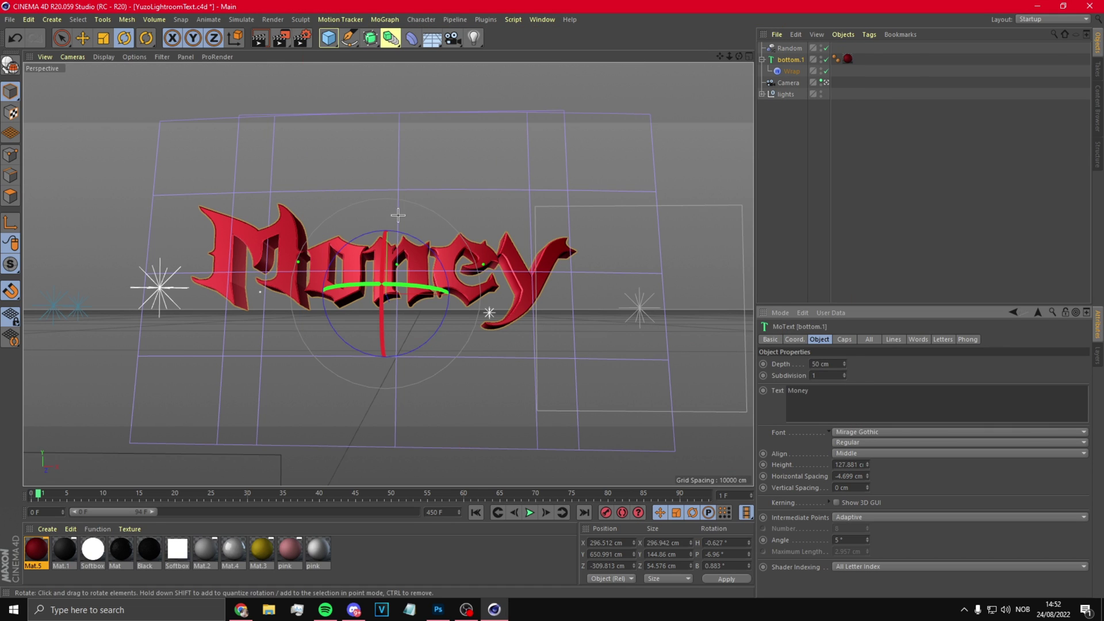
- Try shifting the colour hue of the red Mat.5 material and open its gradient texture's shader settings
{"action": "double_click", "coordinate": [35, 550]}
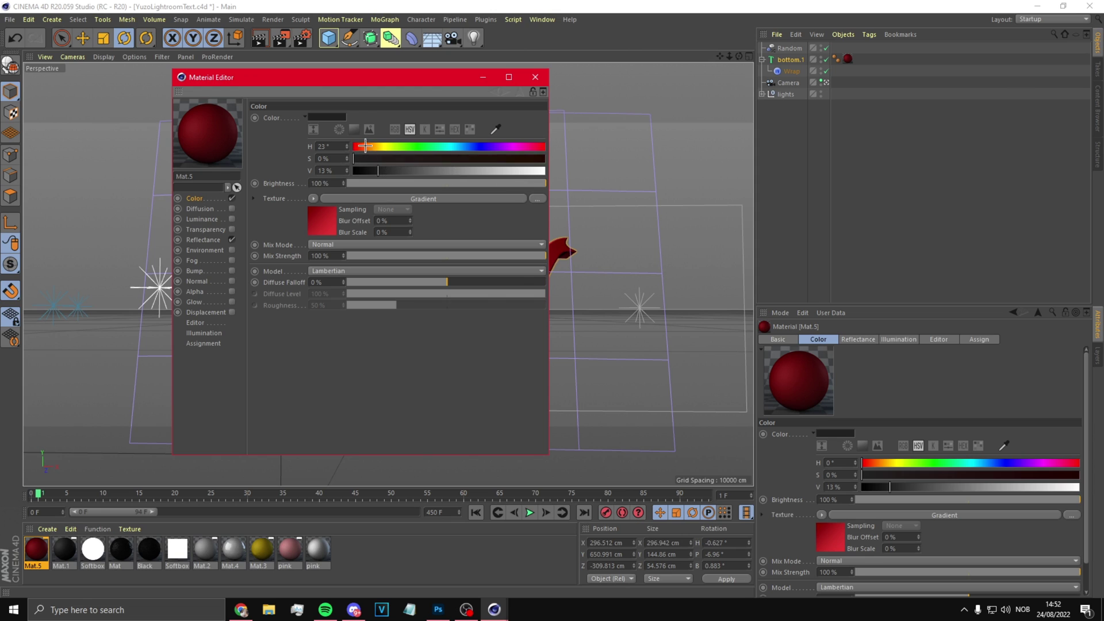
{"action": "left_click_drag", "start_coordinate": [365, 147], "coordinate": [485, 147]}
{"action": "left_click", "coordinate": [384, 199]}
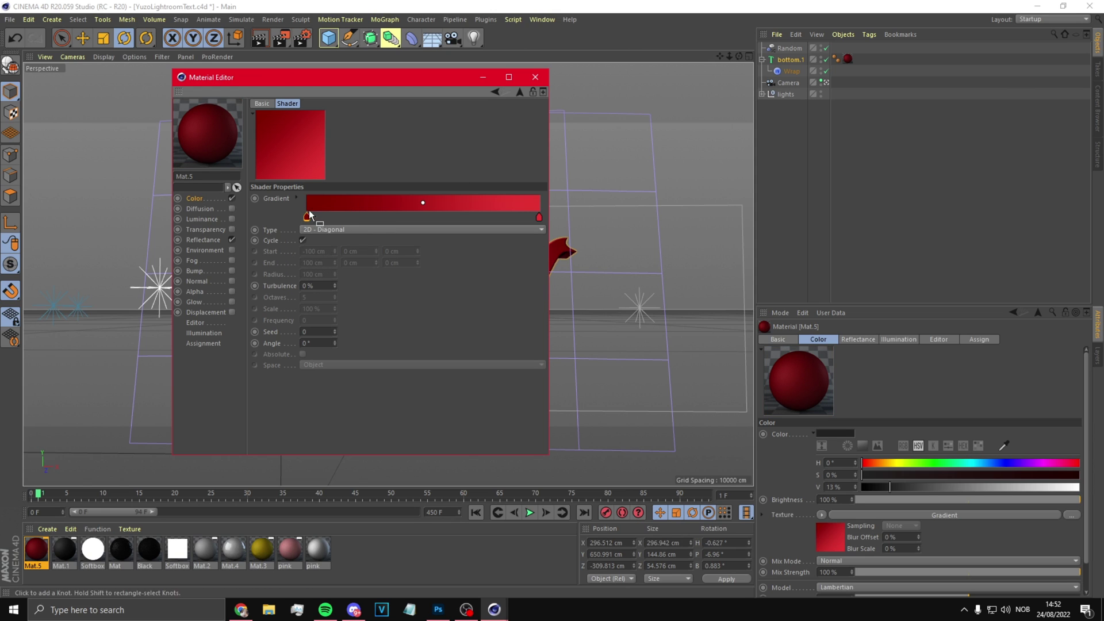
{"action": "left_click", "coordinate": [535, 77]}
- Apply the black Mat.1 material to the Money text and render it to the Picture Viewer
{"action": "left_click_drag", "start_coordinate": [64, 543], "coordinate": [308, 284]}
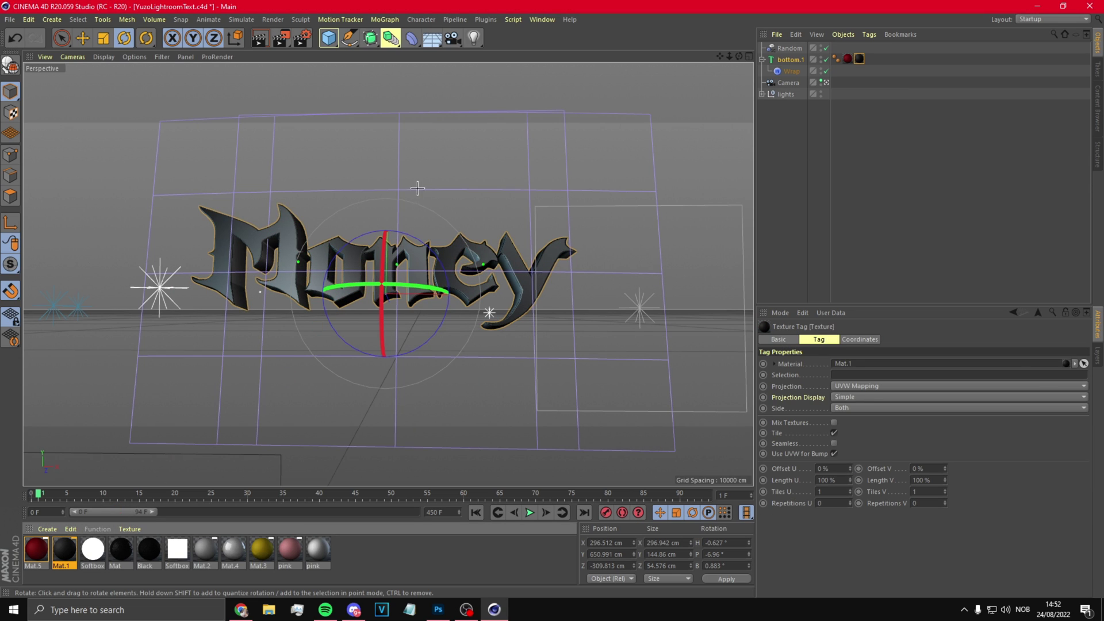
{"action": "left_click", "coordinate": [280, 37]}
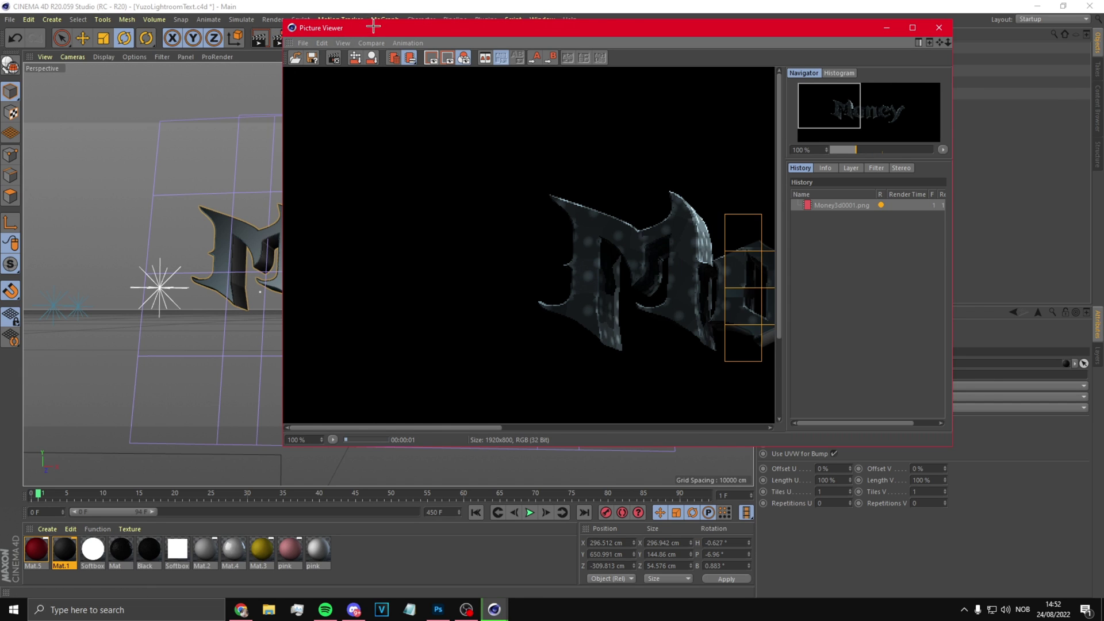
{"action": "left_click_drag", "start_coordinate": [373, 26], "coordinate": [415, 42]}
{"action": "scroll", "coordinate": [637, 233], "scroll_direction": "down", "scroll_amount": 7}
{"action": "scroll", "coordinate": [554, 234], "scroll_direction": "up", "scroll_amount": 2}
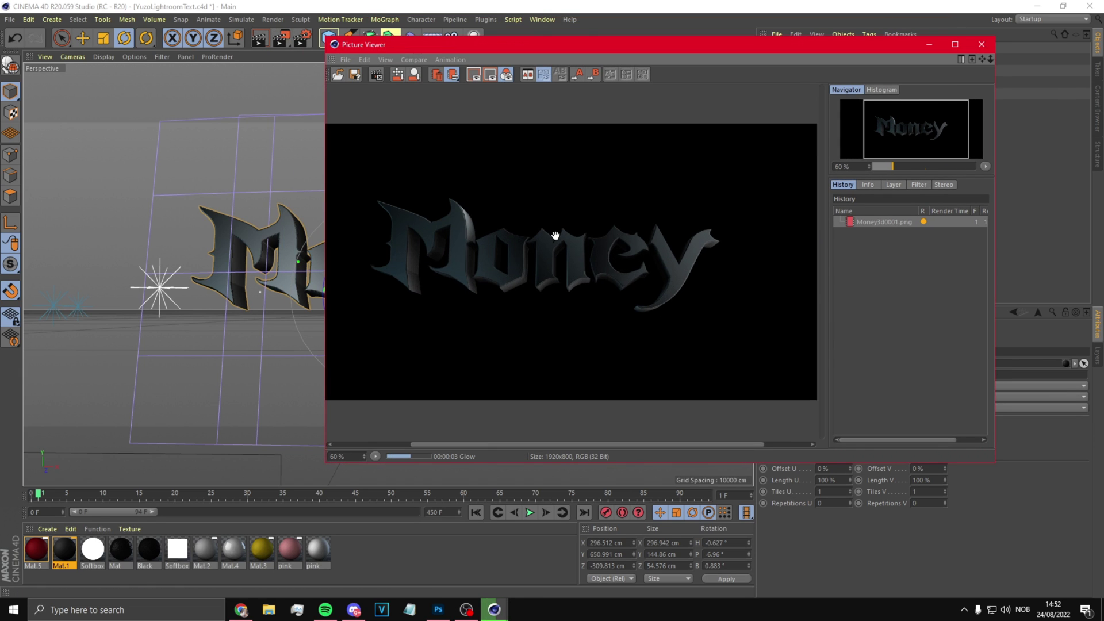
{"action": "scroll", "coordinate": [532, 234], "scroll_direction": "up", "scroll_amount": 1}
{"action": "left_click", "coordinate": [980, 47]}
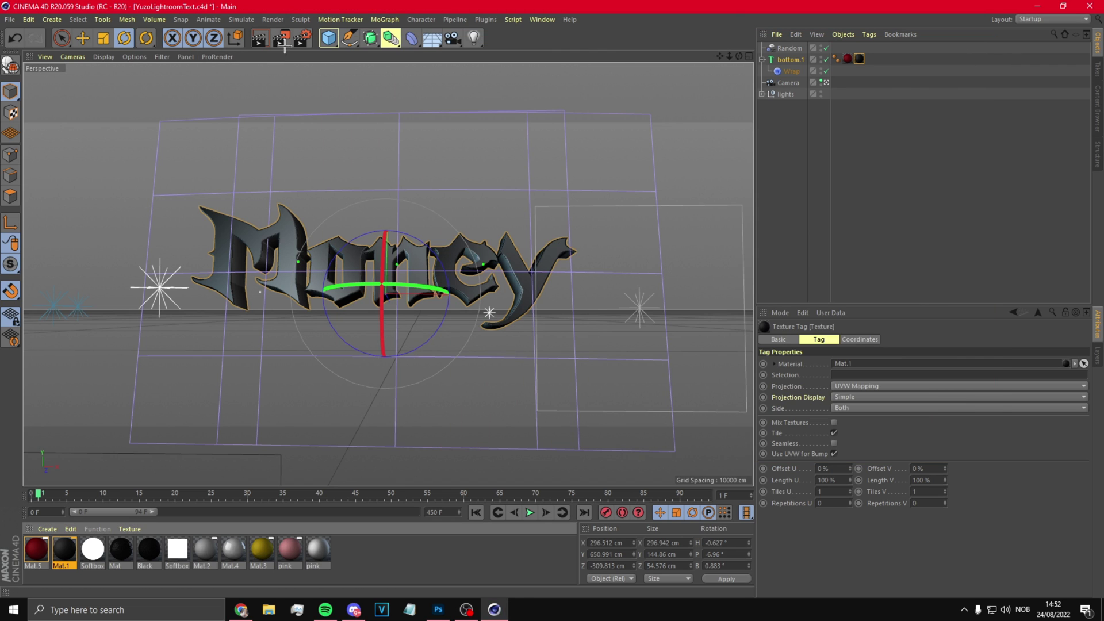
- Change the render's save file name to Money2d and set the MoText depth to 0 cm
{"action": "left_click", "coordinate": [302, 38]}
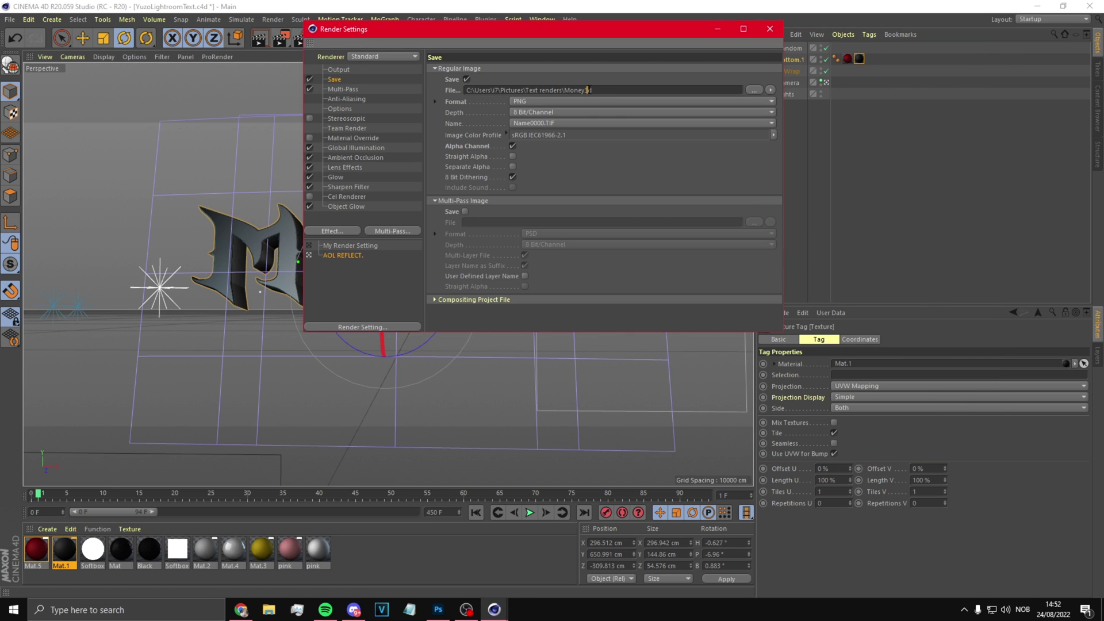
{"action": "left_click", "coordinate": [768, 29]}
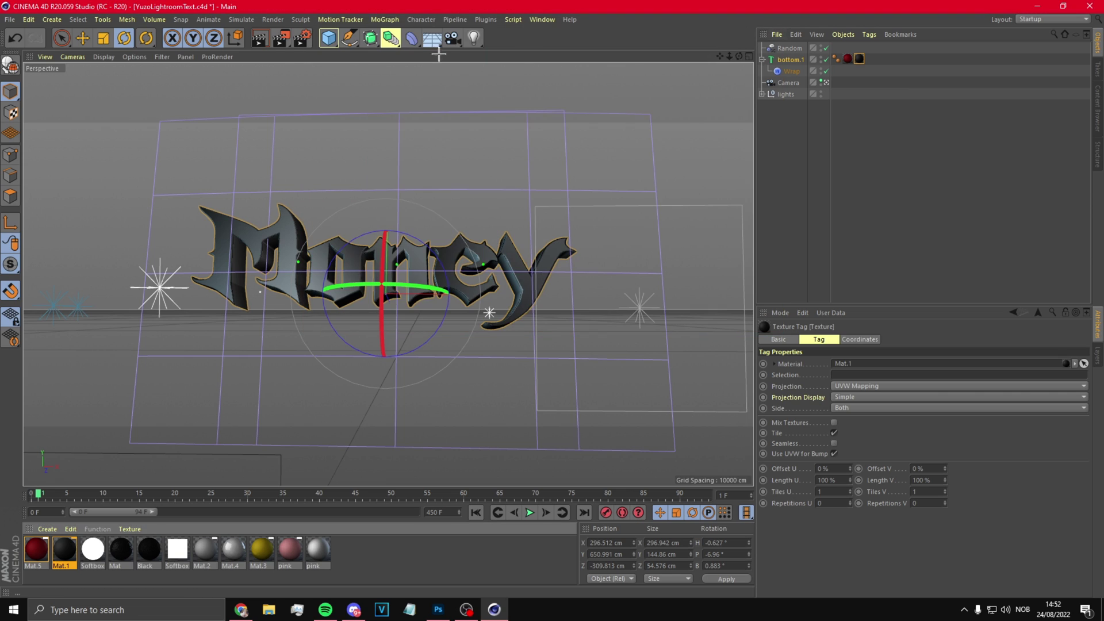
{"action": "left_click", "coordinate": [791, 61]}
{"action": "left_click_drag", "start_coordinate": [831, 362], "coordinate": [782, 357]}
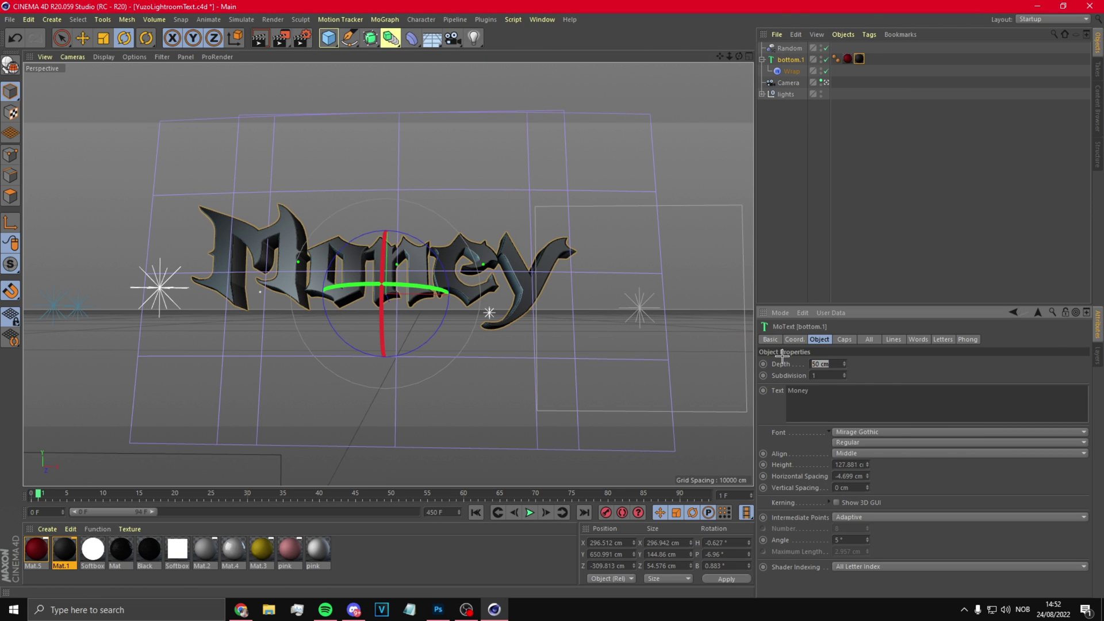
{"action": "key", "text": "Return"}
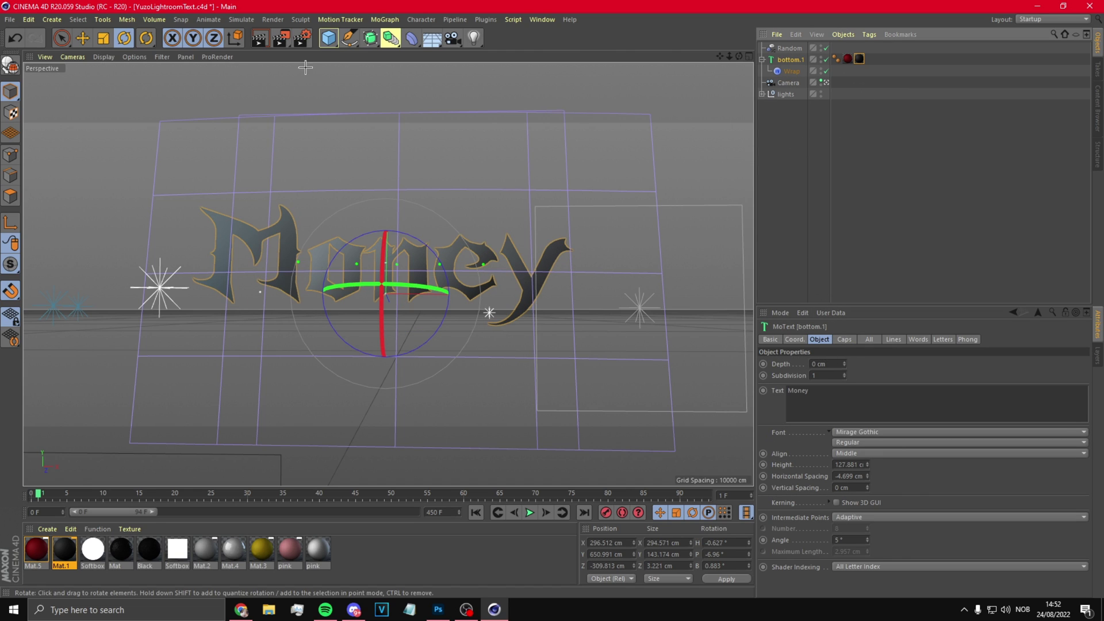
- Check the render settings and render the flat Money text to the Picture Viewer
{"action": "left_click", "coordinate": [302, 38]}
{"action": "left_click", "coordinate": [768, 24]}
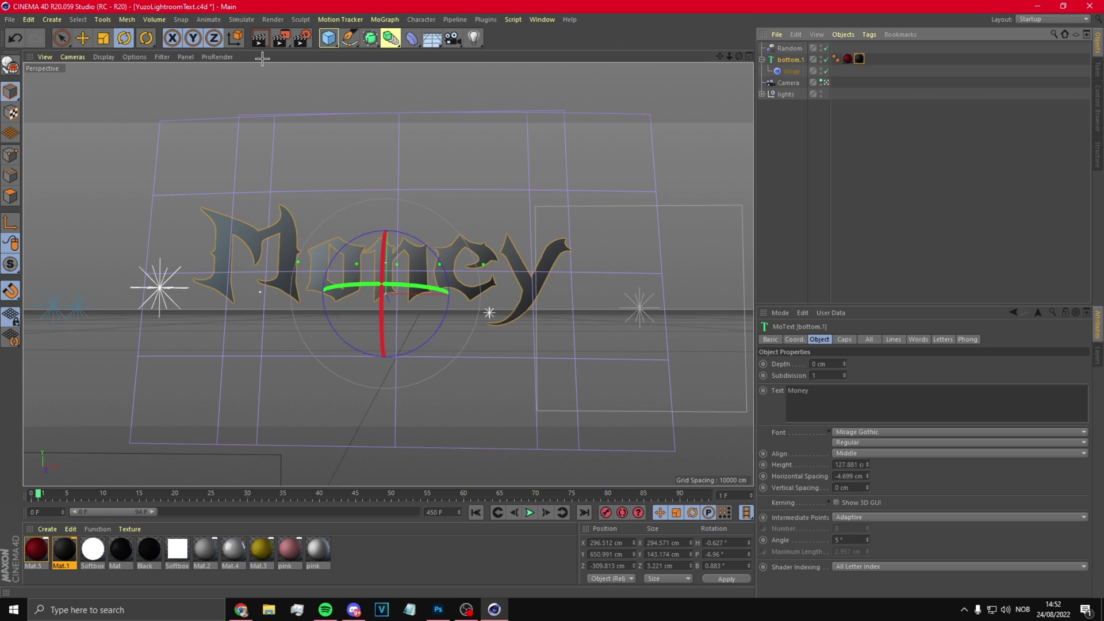
{"action": "left_click", "coordinate": [281, 38]}
{"action": "left_click_drag", "start_coordinate": [583, 244], "coordinate": [489, 249]}
{"action": "scroll", "coordinate": [488, 249], "scroll_direction": "down", "scroll_amount": 3}
- Switch to Photoshop and browse File Explorer to the Text renders folder under Pictures
{"action": "left_click", "coordinate": [439, 610]}
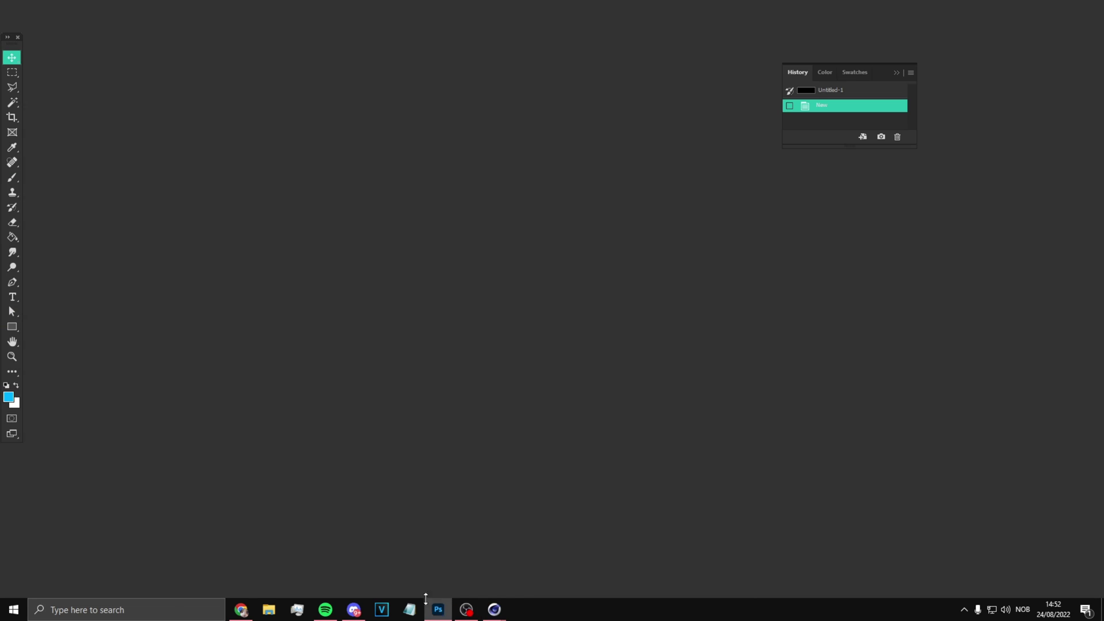
{"action": "left_click", "coordinate": [268, 610]}
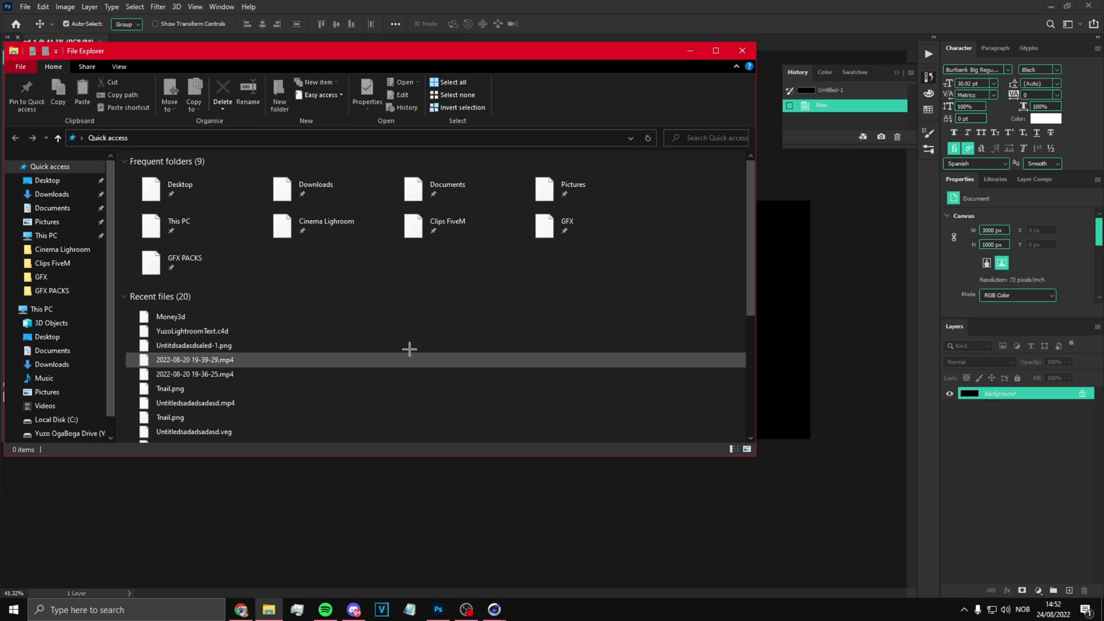
{"action": "left_click", "coordinate": [69, 391]}
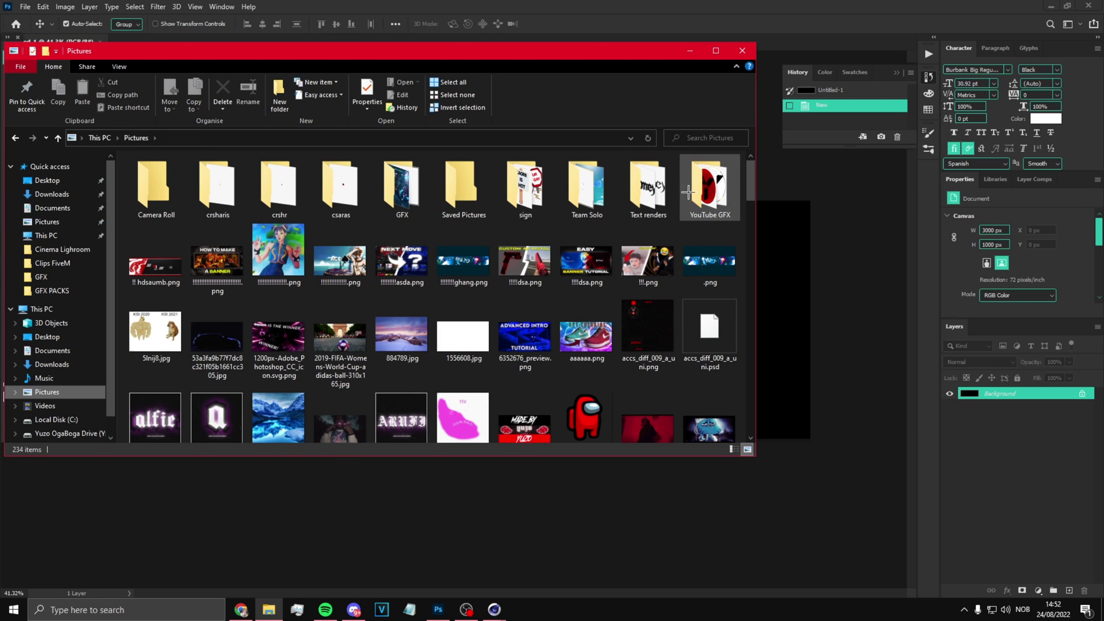
{"action": "left_click", "coordinate": [625, 189]}
{"action": "double_click", "coordinate": [625, 190]}
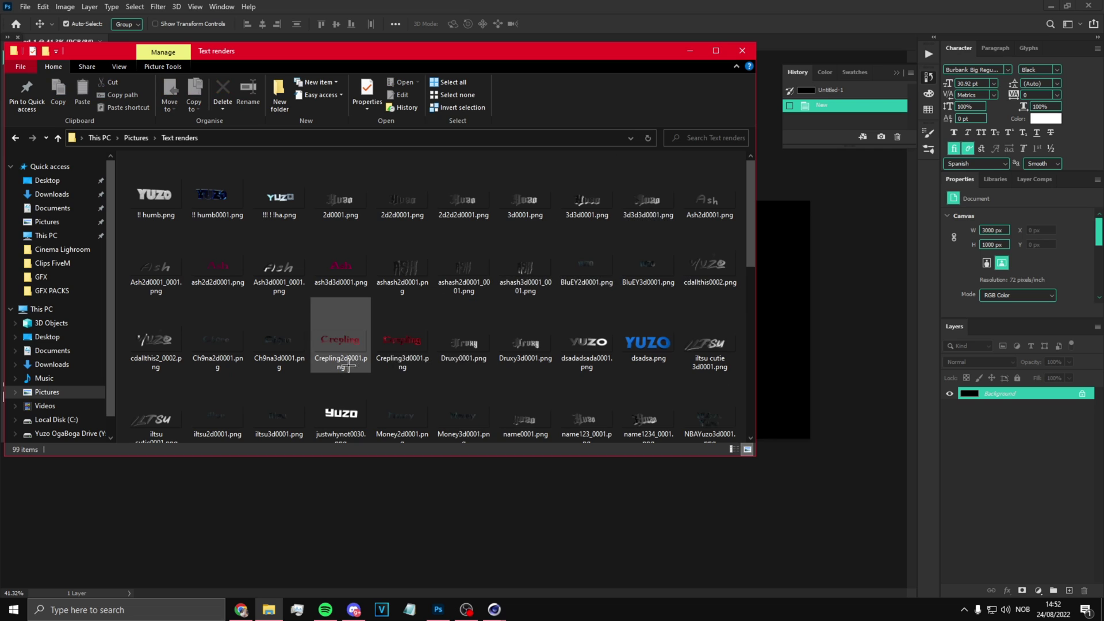
{"action": "scroll", "coordinate": [368, 345], "scroll_direction": "down", "scroll_amount": 5}
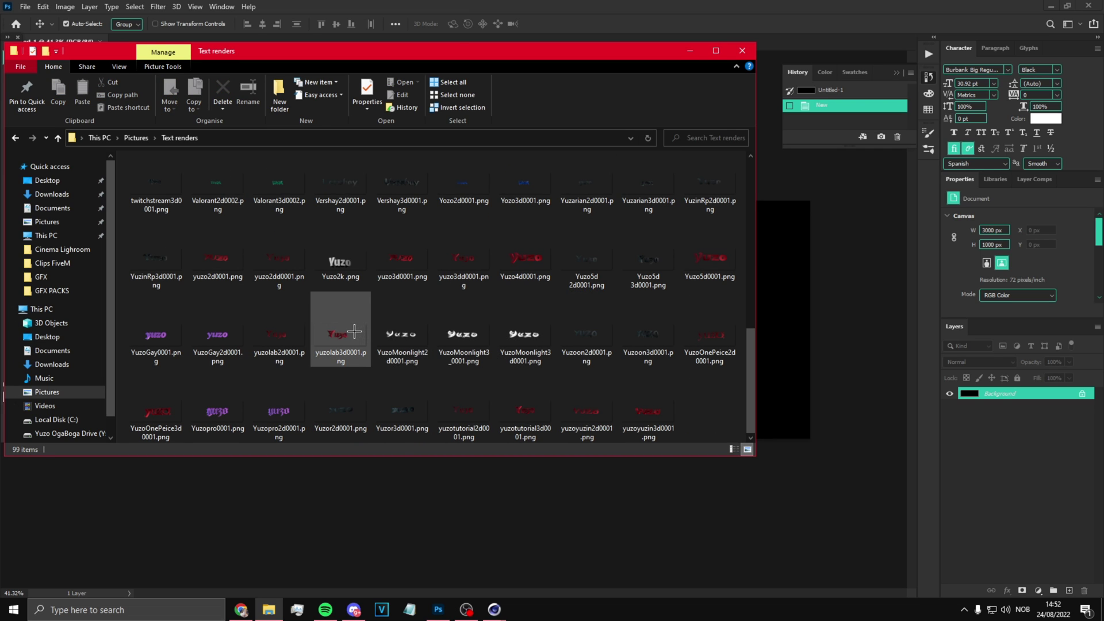
{"action": "scroll", "coordinate": [354, 332], "scroll_direction": "up", "scroll_amount": 5}
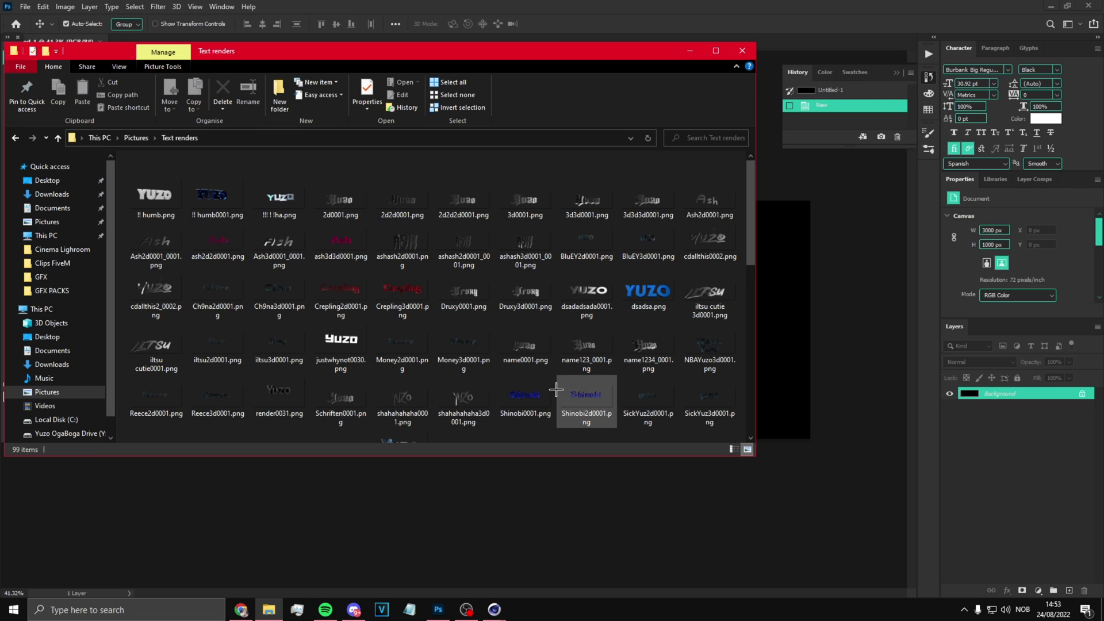
- Place Money3d0001.png and Money2d0001.png into the black Photoshop document as embedded smart objects
{"action": "left_click", "coordinate": [402, 345]}
{"action": "left_click", "coordinate": [463, 345], "text": "ctrl"}
{"action": "left_click_drag", "start_coordinate": [462, 362], "coordinate": [776, 305]}
{"action": "key", "text": "Return"}
{"action": "key", "text": "Return"}
{"action": "scroll", "coordinate": [440, 287], "scroll_direction": "up", "scroll_amount": 4, "text": "alt"}
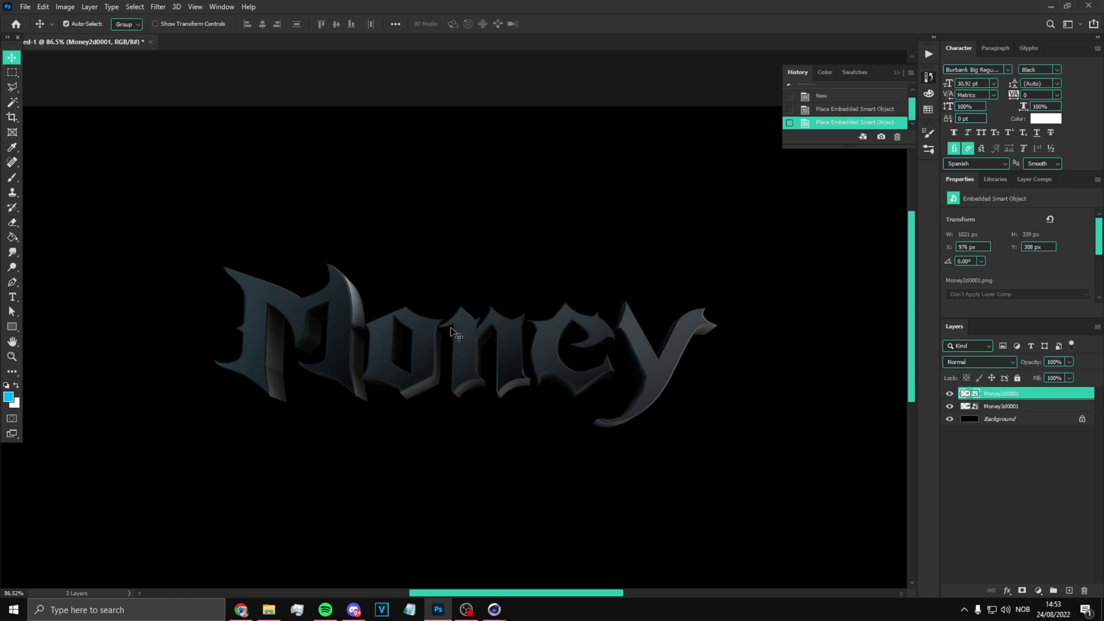
{"action": "scroll", "coordinate": [679, 368], "scroll_direction": "down", "scroll_amount": 2, "text": "alt"}
- Rename the Money2d0001 layer to 2d and the Money3d0001 layer to 3d
{"action": "double_click", "coordinate": [1001, 393]}
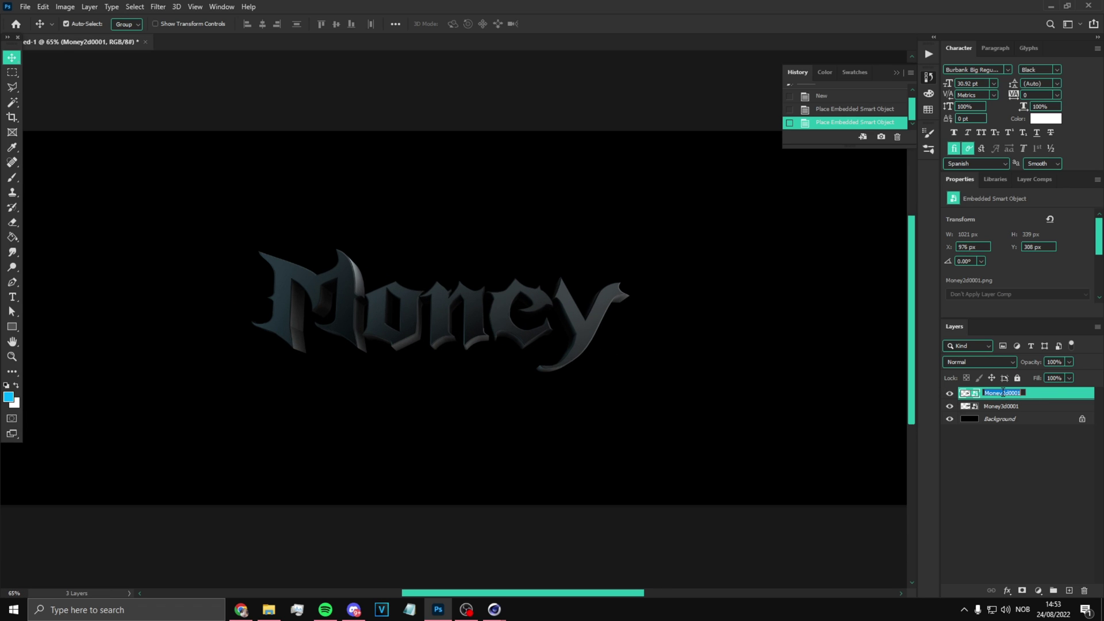
{"action": "type", "text": "2d"}
{"action": "key", "text": "Return"}
{"action": "double_click", "coordinate": [1001, 406]}
{"action": "type", "text": "3d"}
{"action": "key", "text": "Return"}
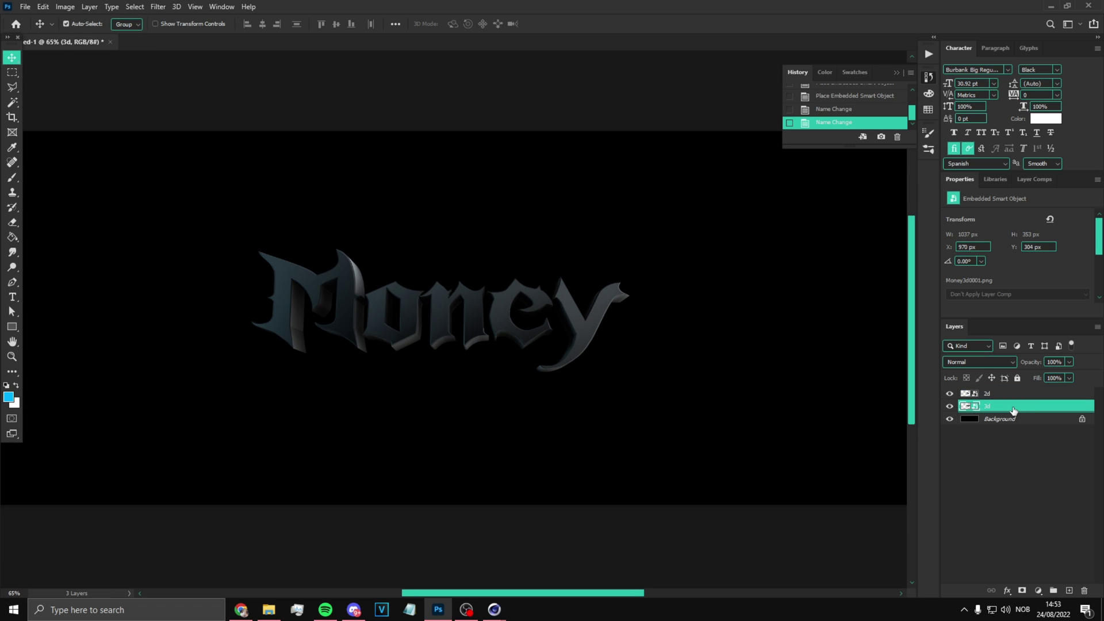
- Open the text PSD from the Text PSD folder inside Yuzo's Banner Advanced on the Desktop
{"action": "scroll", "coordinate": [422, 305], "scroll_direction": "up", "scroll_amount": 1, "text": "alt"}
{"action": "scroll", "coordinate": [419, 308], "scroll_direction": "down", "scroll_amount": 2, "text": "alt"}
{"action": "left_click", "coordinate": [25, 6]}
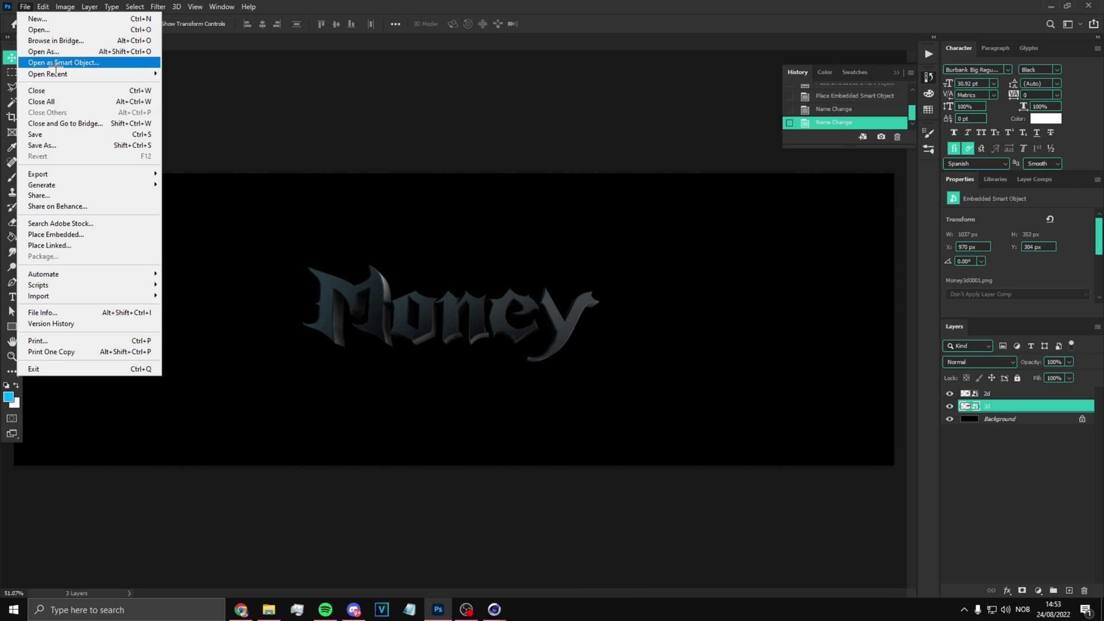
{"action": "left_click", "coordinate": [56, 60]}
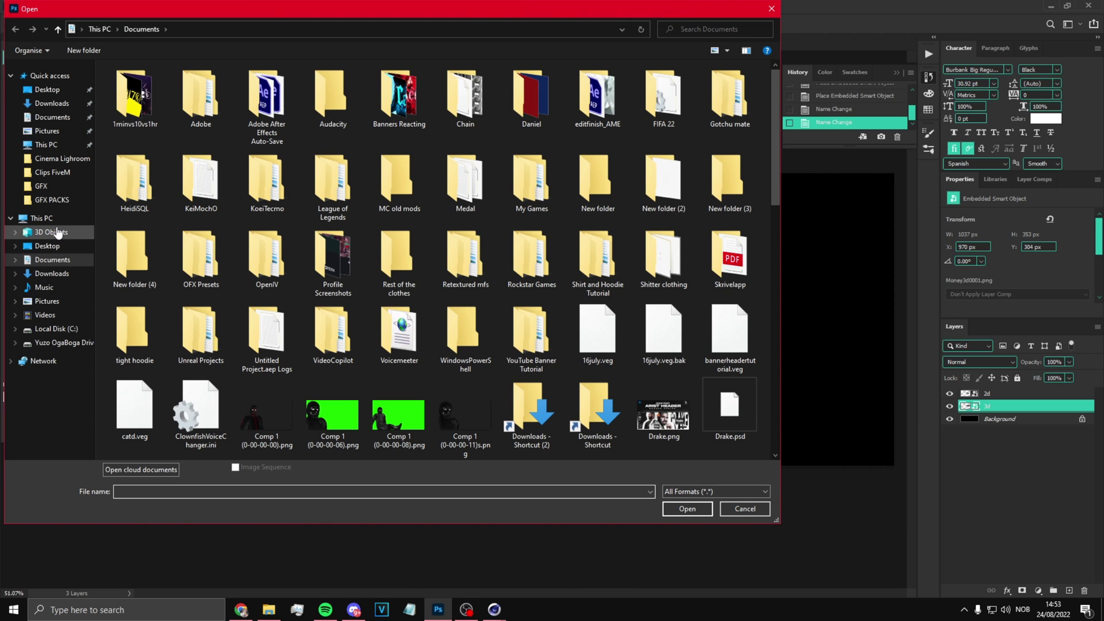
{"action": "left_click", "coordinate": [55, 245]}
{"action": "scroll", "coordinate": [217, 254], "scroll_direction": "down", "scroll_amount": 16}
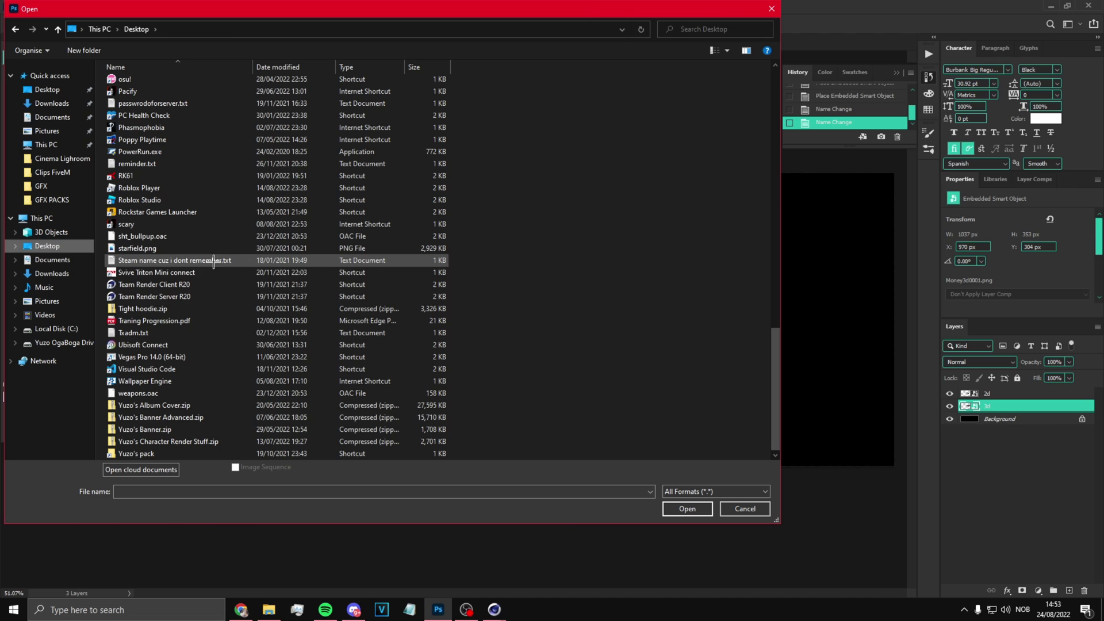
{"action": "scroll", "coordinate": [197, 375], "scroll_direction": "up", "scroll_amount": 16}
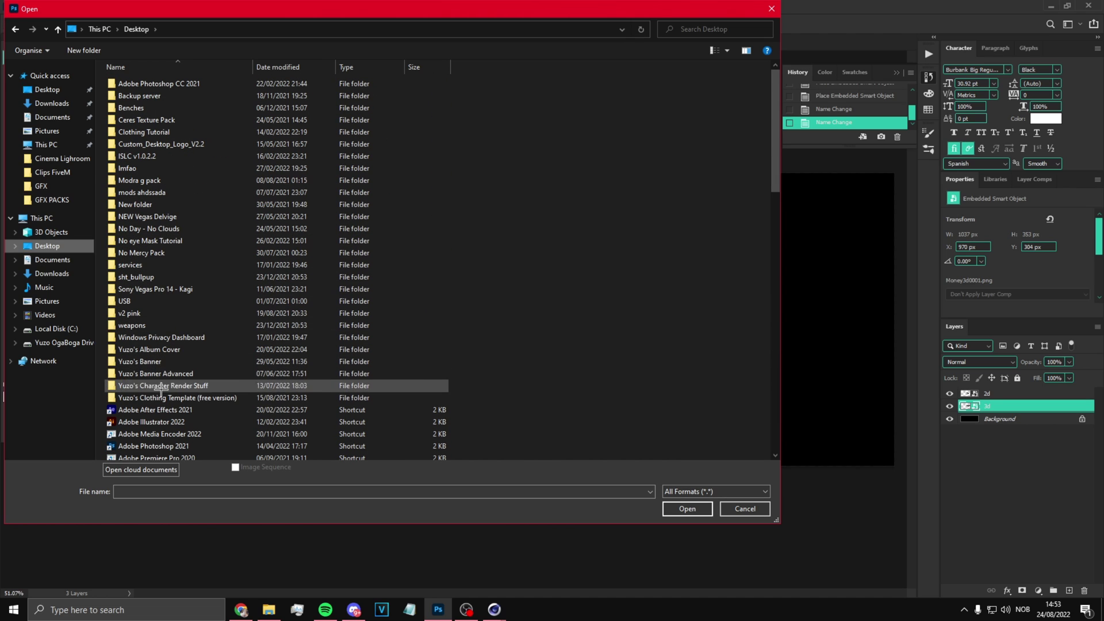
{"action": "double_click", "coordinate": [172, 373]}
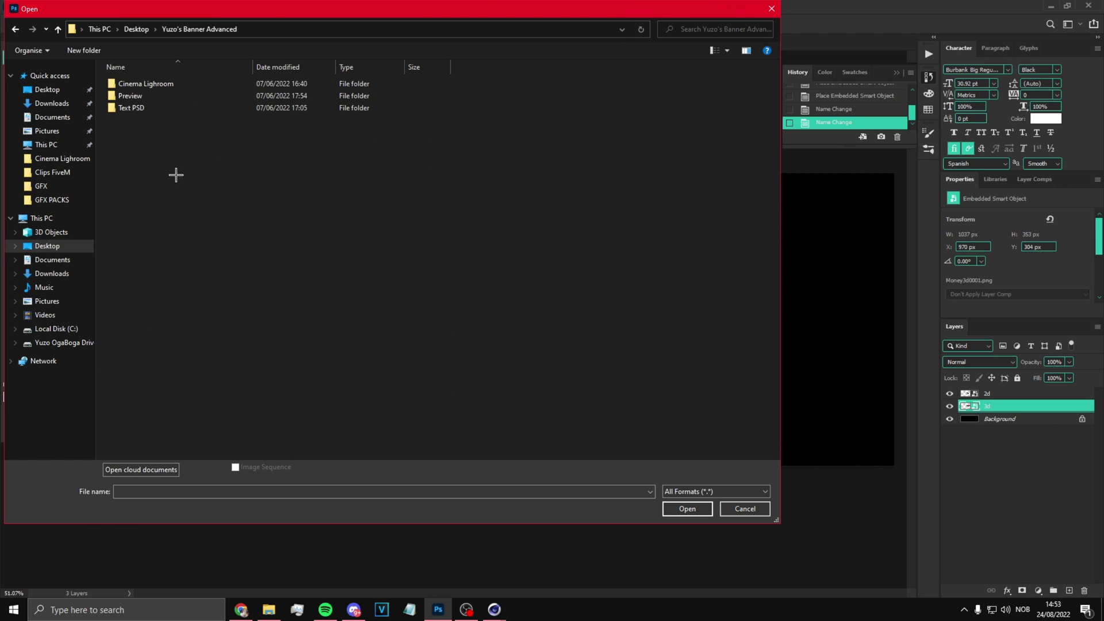
{"action": "double_click", "coordinate": [151, 107]}
{"action": "left_click", "coordinate": [149, 104]}
{"action": "left_click", "coordinate": [687, 509]}
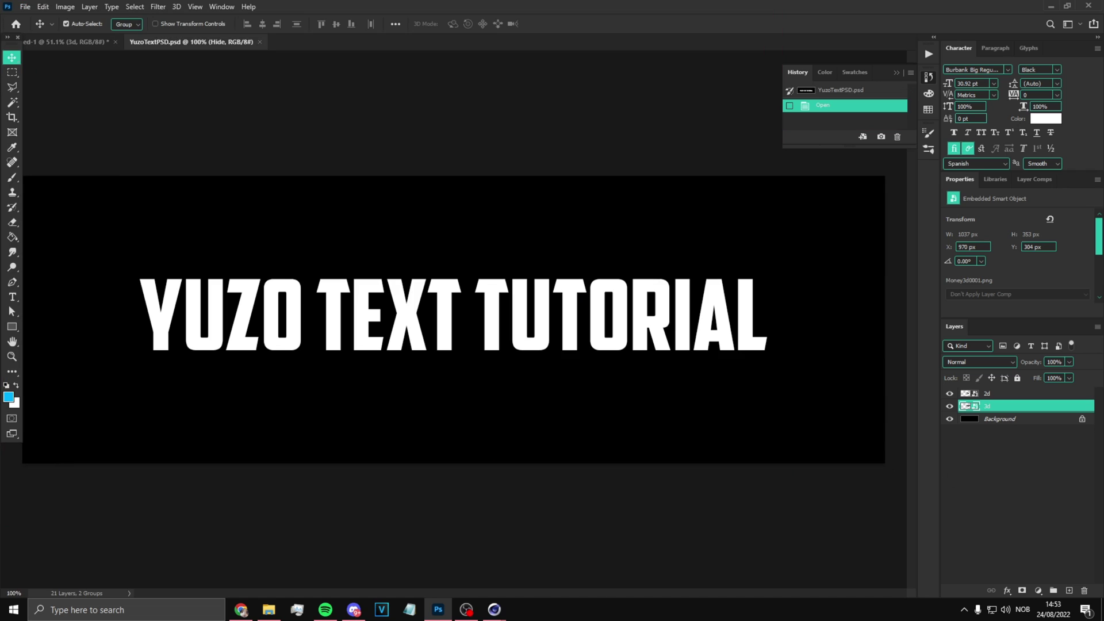
- Hide the Hide text layer, show the Text CC and Text Main groups, and expand Text Main
{"action": "left_click", "coordinate": [950, 394]}
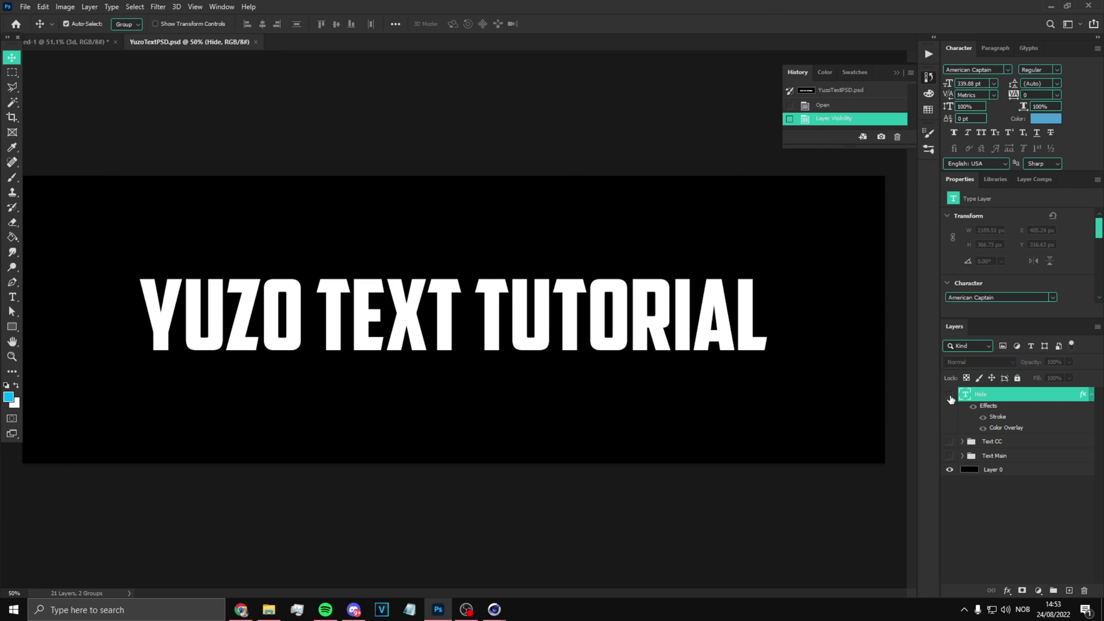
{"action": "left_click", "coordinate": [950, 442]}
{"action": "left_click", "coordinate": [949, 456]}
{"action": "left_click", "coordinate": [962, 456]}
{"action": "scroll", "coordinate": [976, 455], "scroll_direction": "down", "scroll_amount": 5}
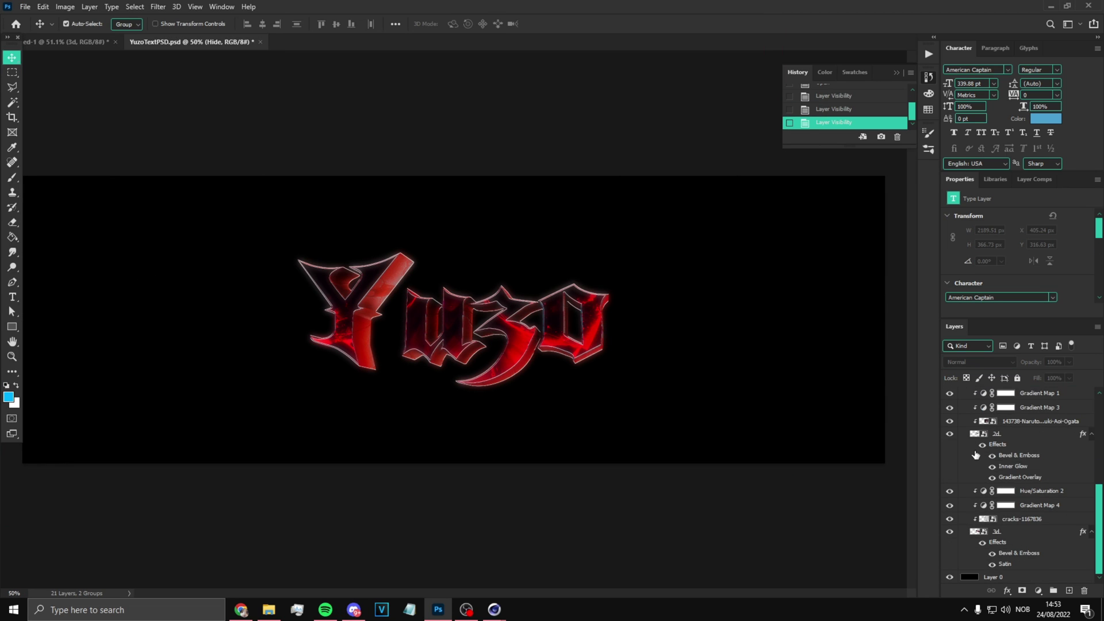
- Copy the layer style of the template's 3d layer and paste it onto the Money document's 3d layer
{"action": "right_click", "coordinate": [1016, 537]}
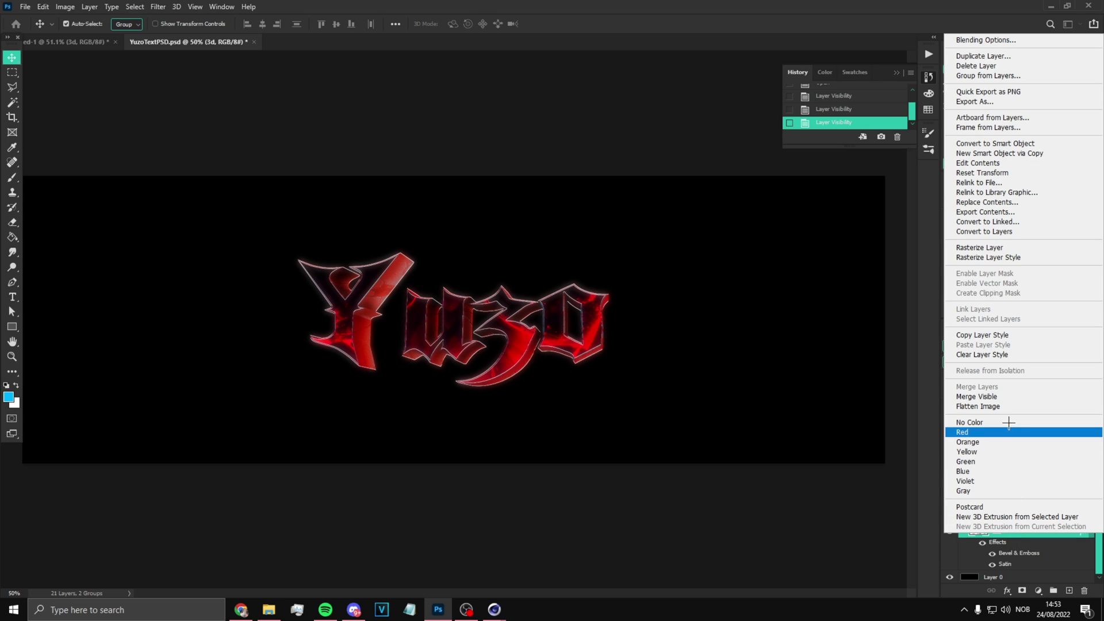
{"action": "left_click", "coordinate": [1003, 336]}
{"action": "left_click", "coordinate": [71, 41]}
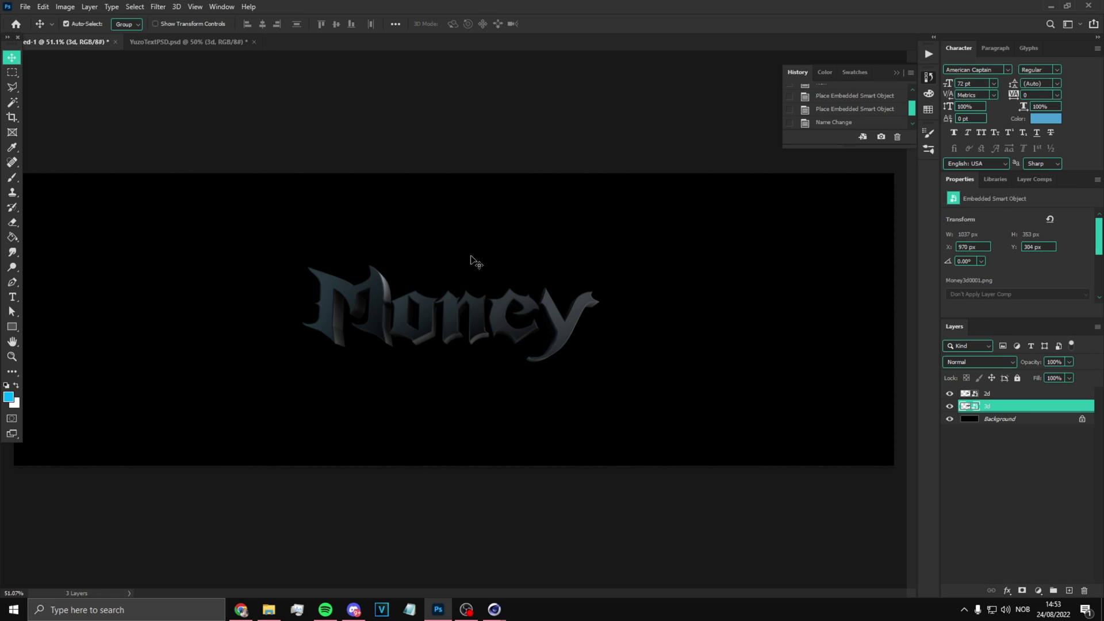
{"action": "right_click", "coordinate": [995, 413]}
{"action": "left_click", "coordinate": [904, 402]}
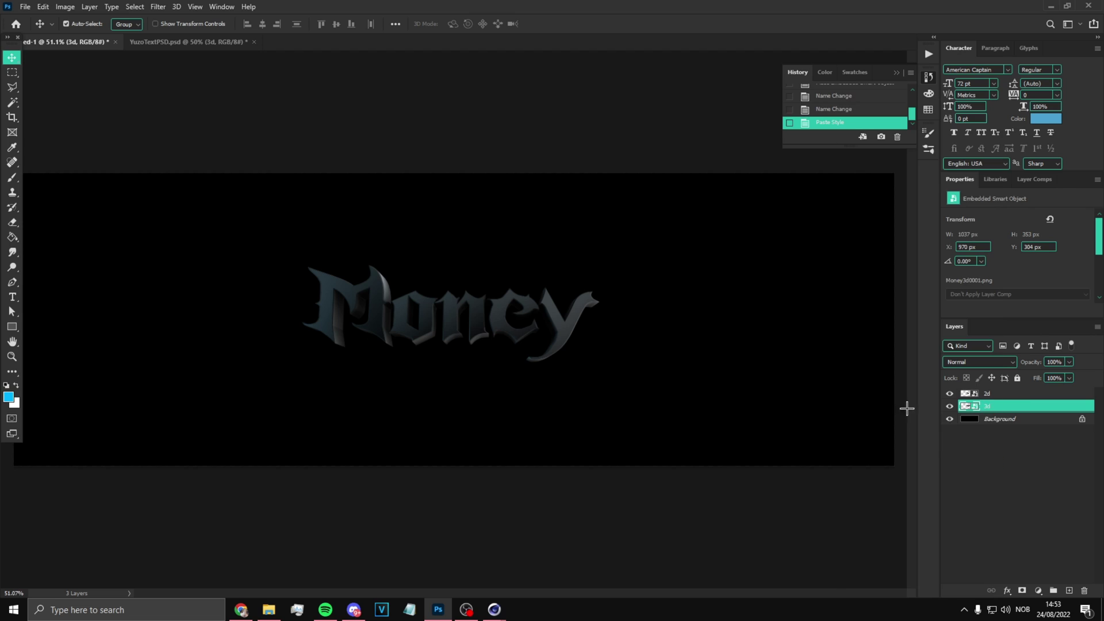
- Copy the template's Gradient Map 4 and Hue/Saturation 2 layers into the Money document, directly above the 3d layer
{"action": "left_click", "coordinate": [183, 42]}
{"action": "scroll", "coordinate": [1011, 477], "scroll_direction": "down", "scroll_amount": 1}
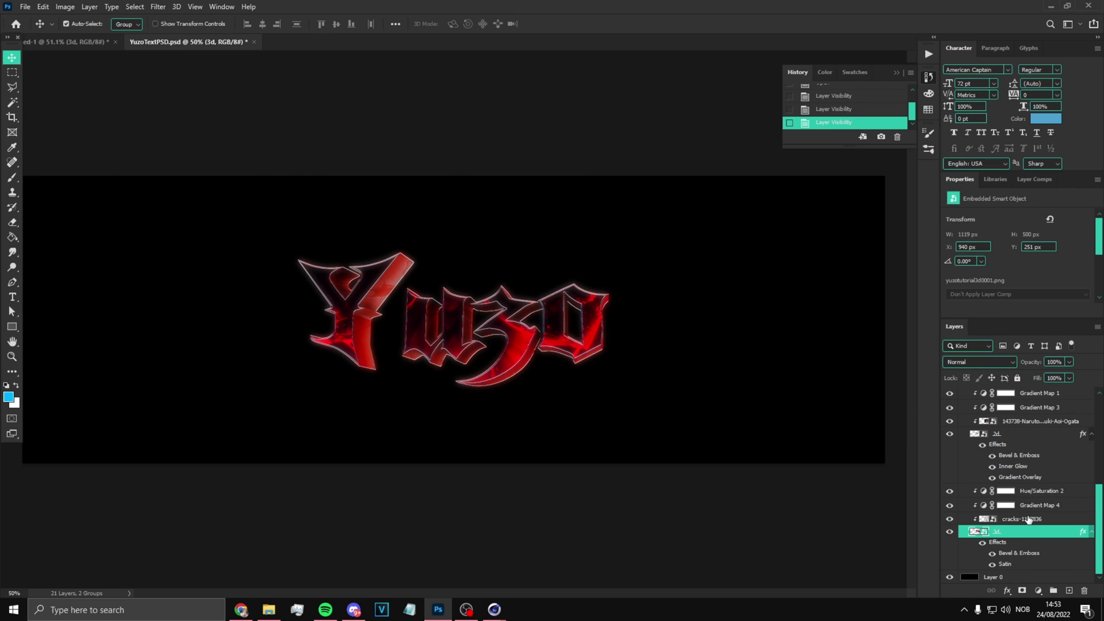
{"action": "left_click", "coordinate": [1030, 519]}
{"action": "left_click", "coordinate": [1052, 506]}
{"action": "left_click", "coordinate": [1033, 520]}
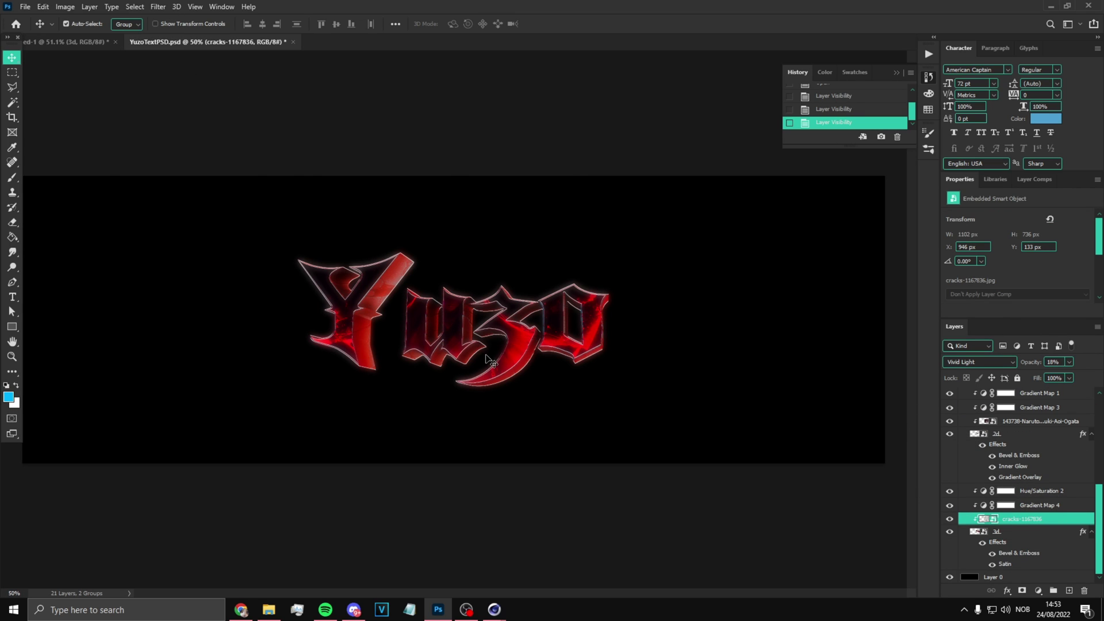
{"action": "left_click", "coordinate": [1039, 509]}
{"action": "left_click", "coordinate": [1059, 481], "text": "ctrl"}
{"action": "left_click", "coordinate": [1055, 494]}
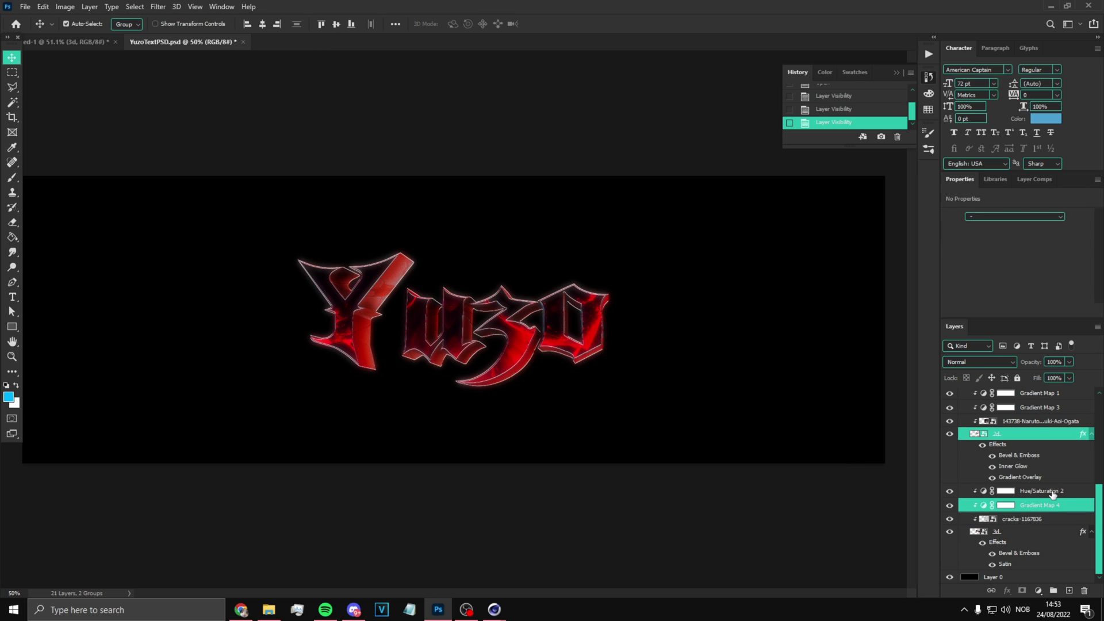
{"action": "left_click", "coordinate": [1053, 505], "text": "ctrl"}
{"action": "left_click_drag", "start_coordinate": [1054, 494], "coordinate": [397, 308]}
- Shift the hue of the Hue/Saturation 2 adjustment so the 3D sides of the Money text turn green
{"action": "left_click", "coordinate": [1022, 409]}
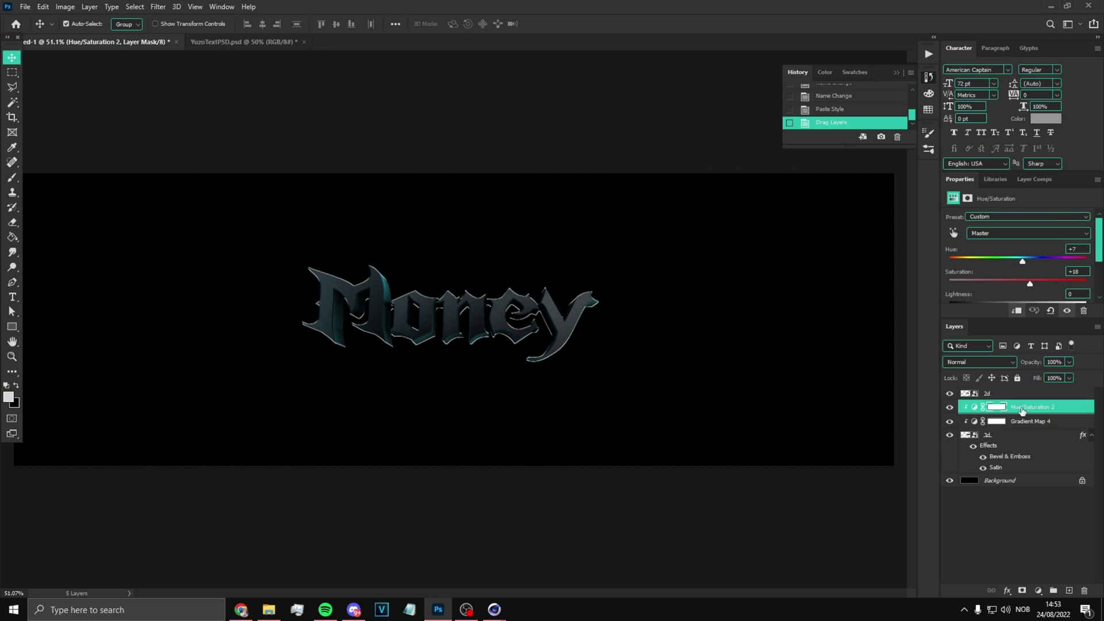
{"action": "left_click_drag", "start_coordinate": [1024, 262], "coordinate": [992, 260]}
{"action": "left_click", "coordinate": [1019, 447]}
- Copy the layer style of the template's 2d layer and paste it onto the Money document's 2d layer
{"action": "left_click", "coordinate": [241, 42]}
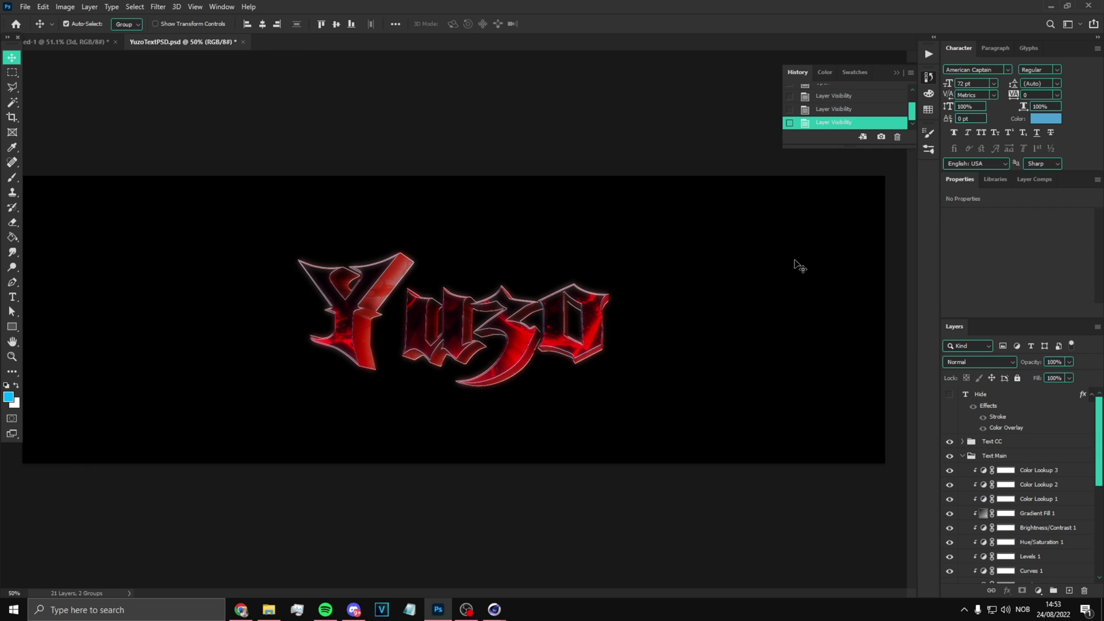
{"action": "scroll", "coordinate": [1027, 446], "scroll_direction": "up", "scroll_amount": 1}
{"action": "right_click", "coordinate": [1023, 444]}
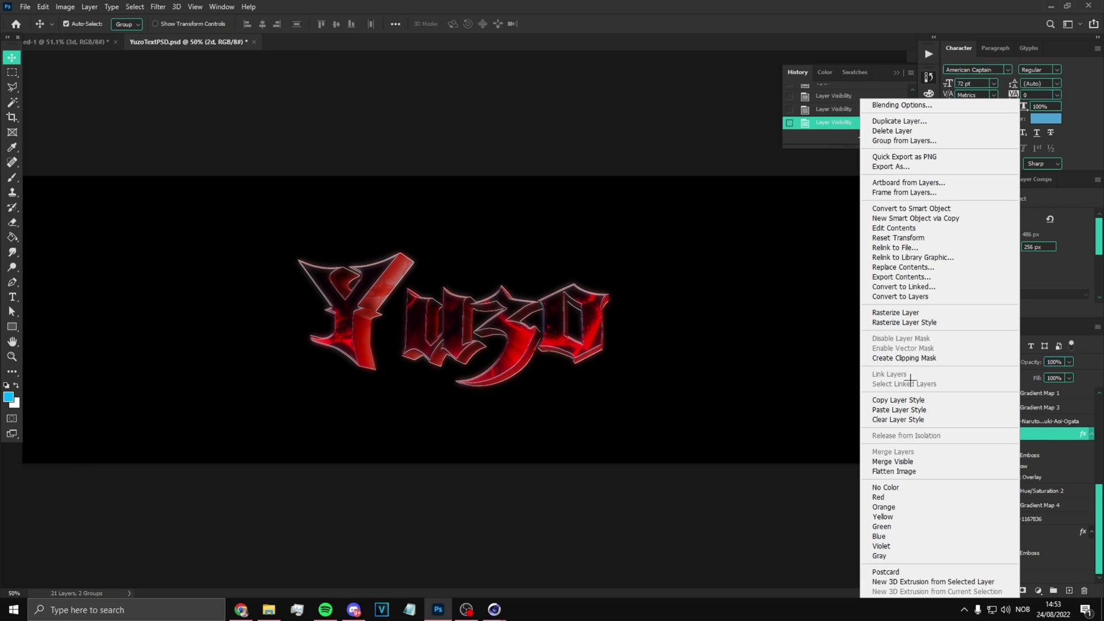
{"action": "left_click", "coordinate": [645, 274]}
{"action": "left_click", "coordinate": [92, 41]}
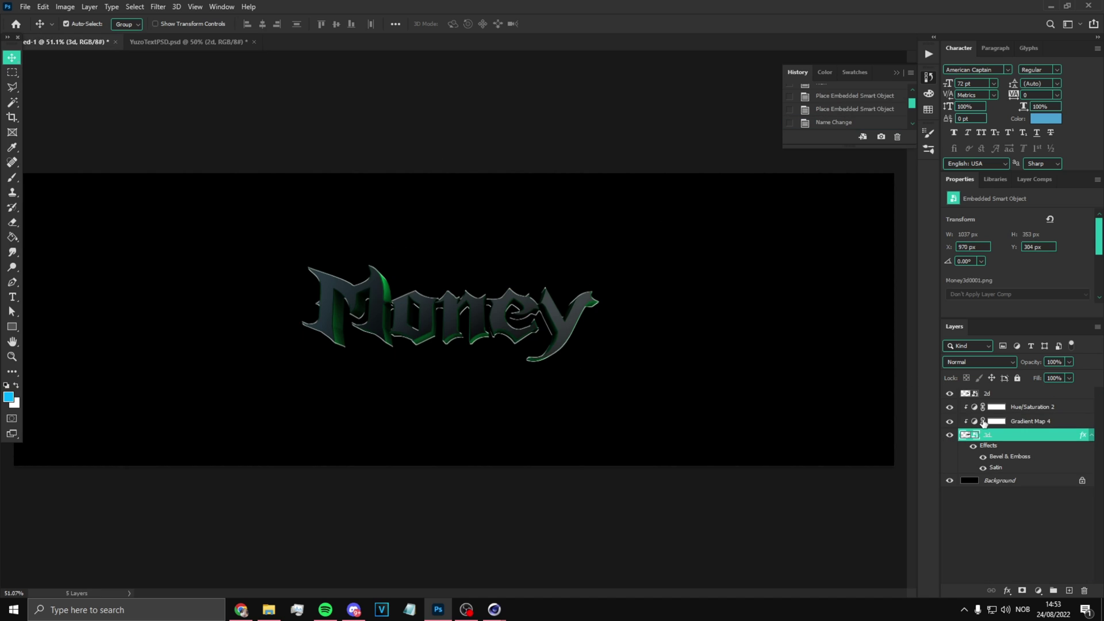
{"action": "right_click", "coordinate": [996, 392]}
{"action": "left_click", "coordinate": [893, 413]}
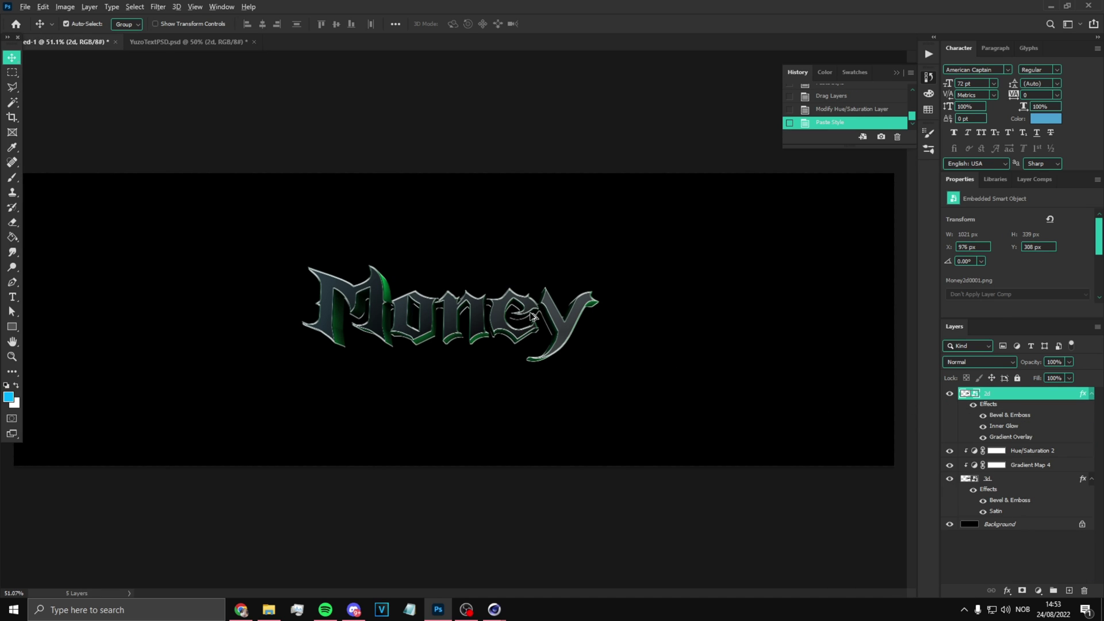
- Copy the template's Naruto Shippuuden image layer into the Money document, above the 2d layer
{"action": "scroll", "coordinate": [453, 306], "scroll_direction": "down", "scroll_amount": 4, "text": "alt"}
{"action": "scroll", "coordinate": [403, 315], "scroll_direction": "up", "scroll_amount": 8, "text": "alt"}
{"action": "scroll", "coordinate": [414, 321], "scroll_direction": "down", "scroll_amount": 6, "text": "alt"}
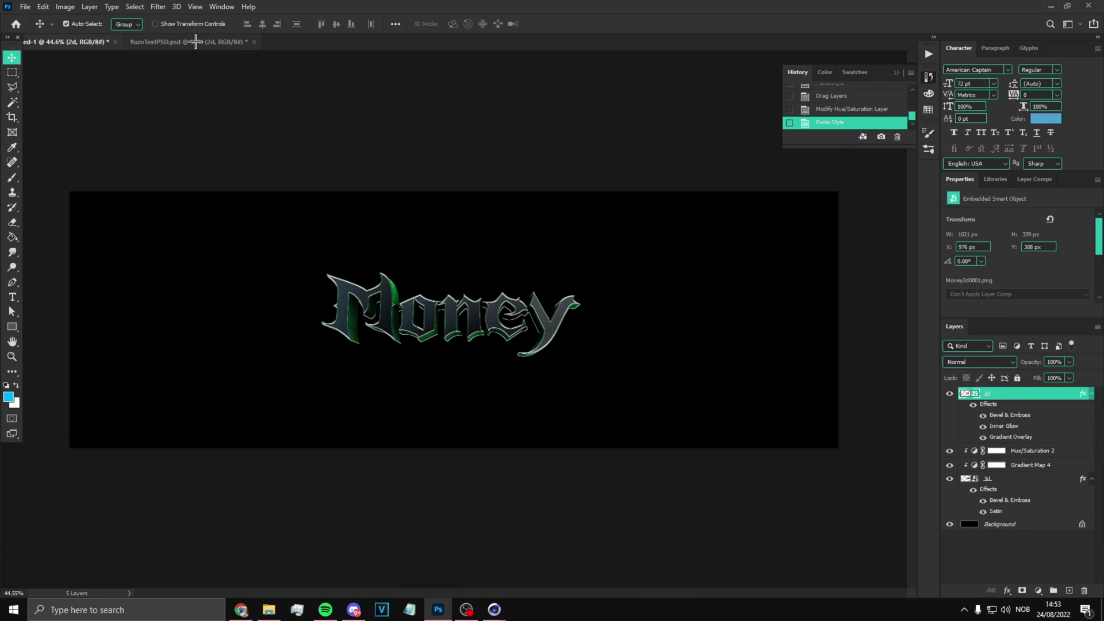
{"action": "left_click", "coordinate": [196, 41]}
{"action": "scroll", "coordinate": [1024, 489], "scroll_direction": "down", "scroll_amount": 2}
{"action": "left_click_drag", "start_coordinate": [1037, 479], "coordinate": [397, 296]}
- Reposition the Naruto image with Free Transform to X 865 px, Y 194 px so it covers the Money text
{"action": "key", "text": "ctrl+t"}
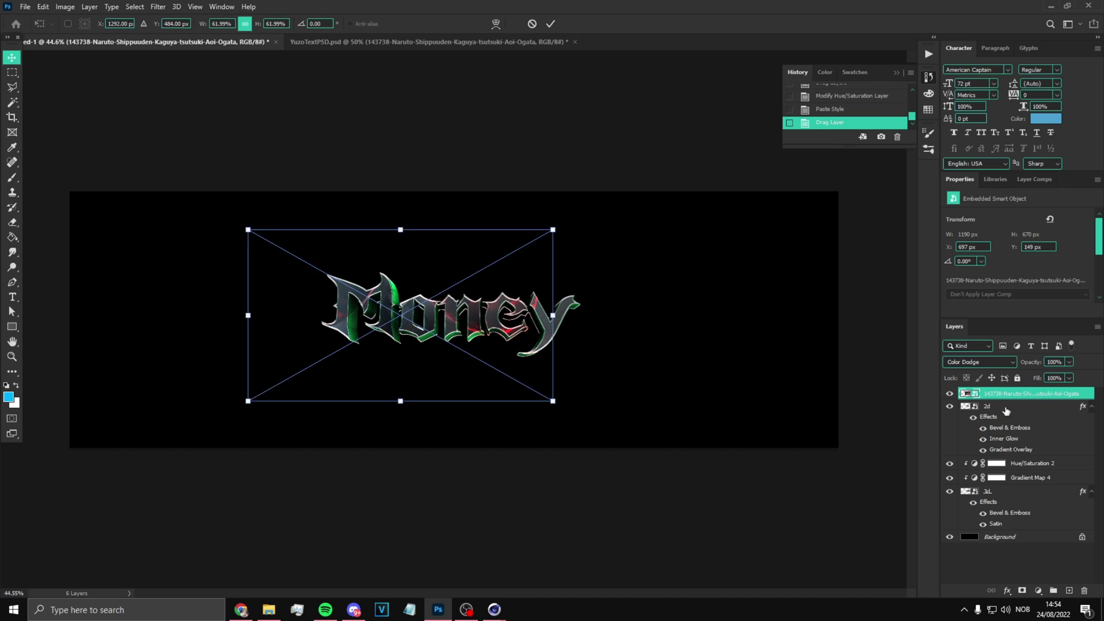
{"action": "left_click", "coordinate": [1006, 409]}
{"action": "key", "text": "ctrl+t"}
{"action": "left_click", "coordinate": [1008, 398]}
{"action": "key", "text": "ctrl+t"}
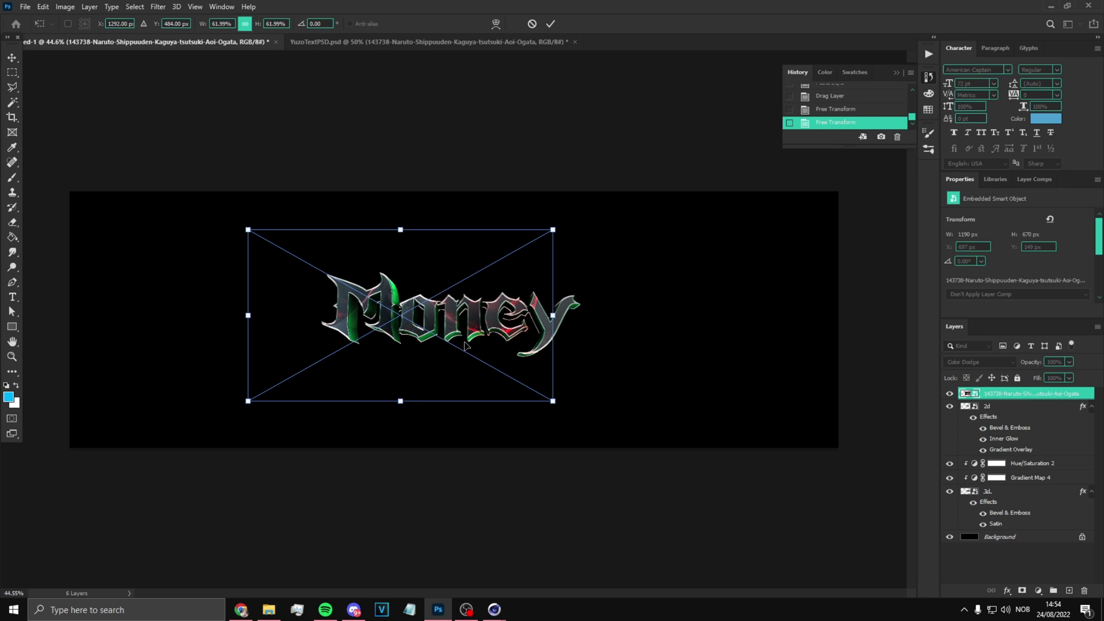
{"action": "left_click_drag", "start_coordinate": [464, 344], "coordinate": [507, 356]}
{"action": "key", "text": "Return"}
{"action": "scroll", "coordinate": [443, 311], "scroll_direction": "up", "scroll_amount": 6, "text": "alt"}
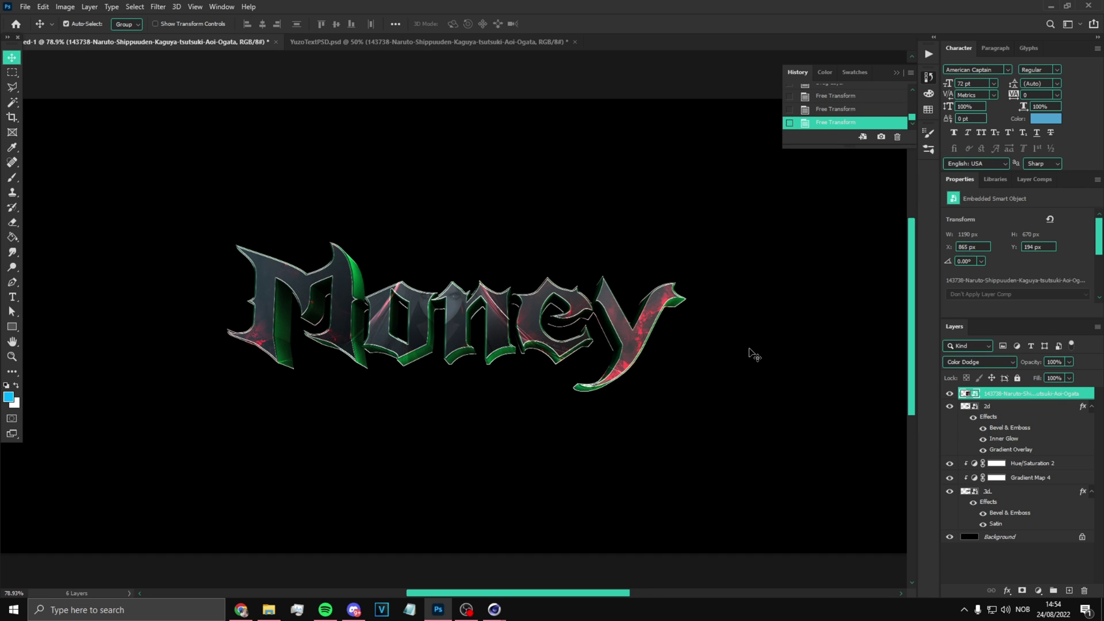
- Apply a Hue/Saturation filter with Colorize to the Naruto image and tint it bright green
{"action": "key", "text": "ctrl+u"}
{"action": "left_click", "coordinate": [632, 267]}
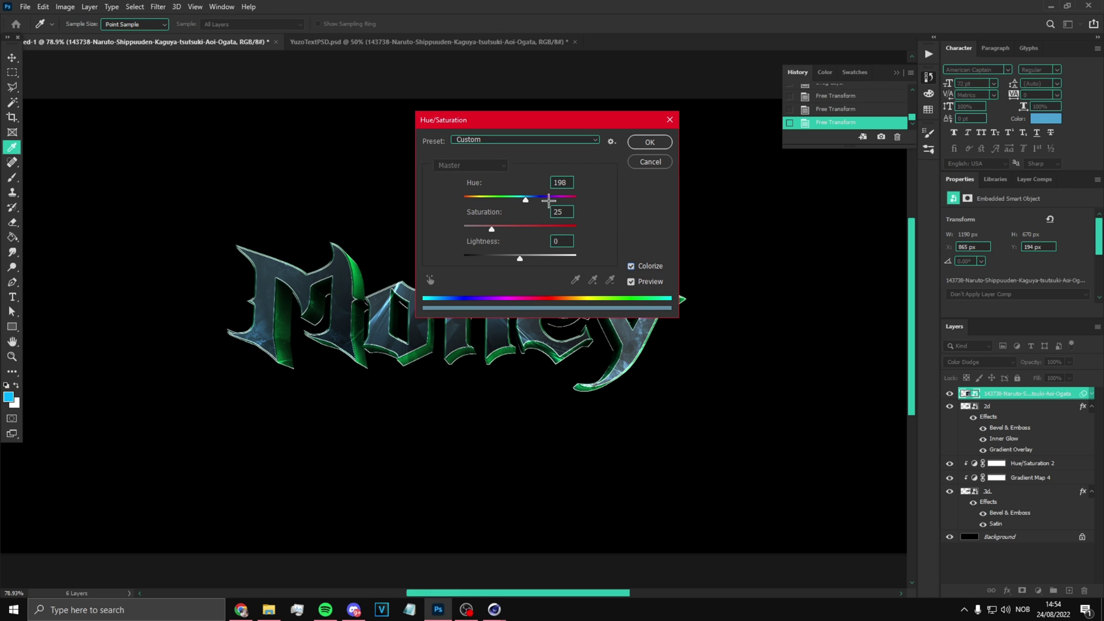
{"action": "left_click_drag", "start_coordinate": [525, 199], "coordinate": [524, 229]}
{"action": "left_click", "coordinate": [655, 143]}
{"action": "scroll", "coordinate": [515, 212], "scroll_direction": "down", "scroll_amount": 4, "text": "alt"}
{"action": "scroll", "coordinate": [462, 222], "scroll_direction": "up", "scroll_amount": 5, "text": "alt"}
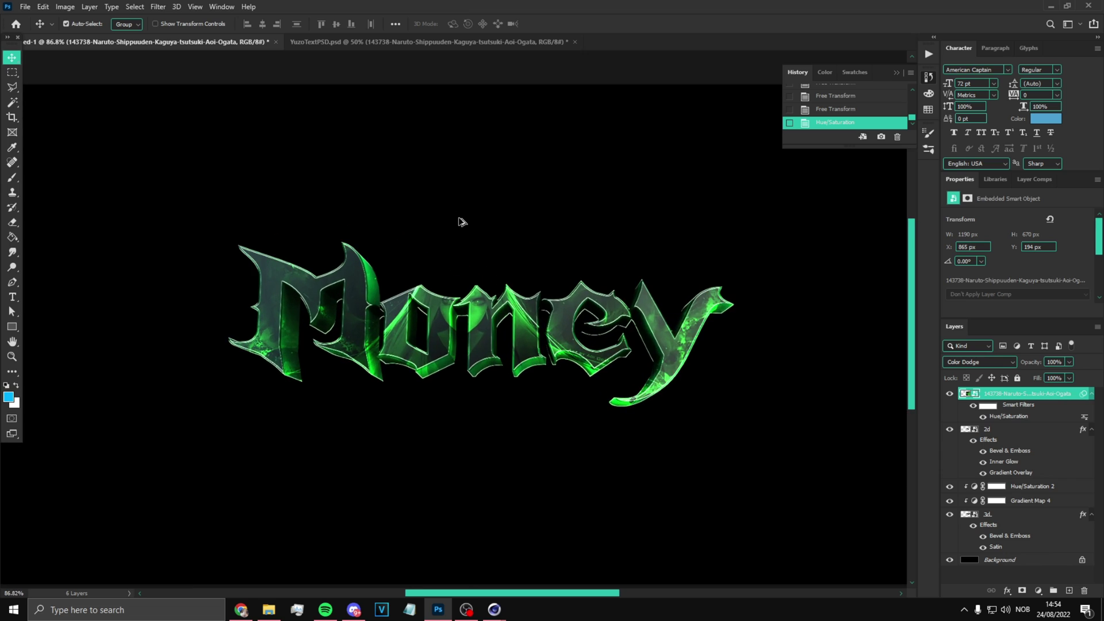
- Set the Naruto image layer's opacity to 40%
{"action": "key", "text": "alt+Tab"}
{"action": "scroll", "coordinate": [509, 286], "scroll_direction": "down", "scroll_amount": 3, "text": "alt"}
{"action": "left_click", "coordinate": [1069, 362]}
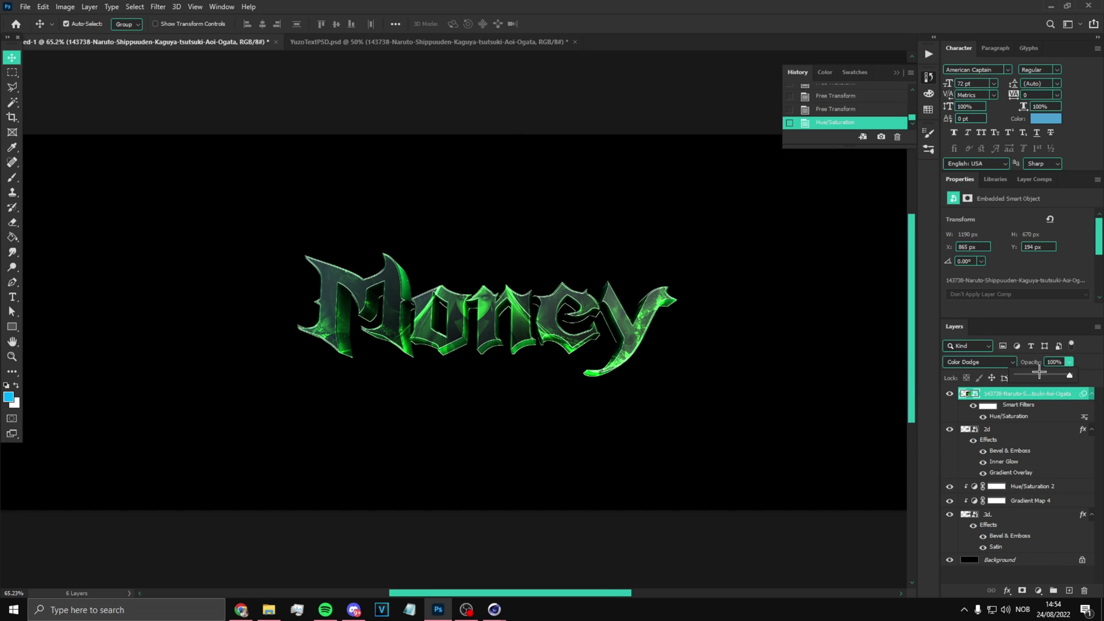
{"action": "scroll", "coordinate": [452, 317], "scroll_direction": "down", "scroll_amount": 2, "text": "alt"}
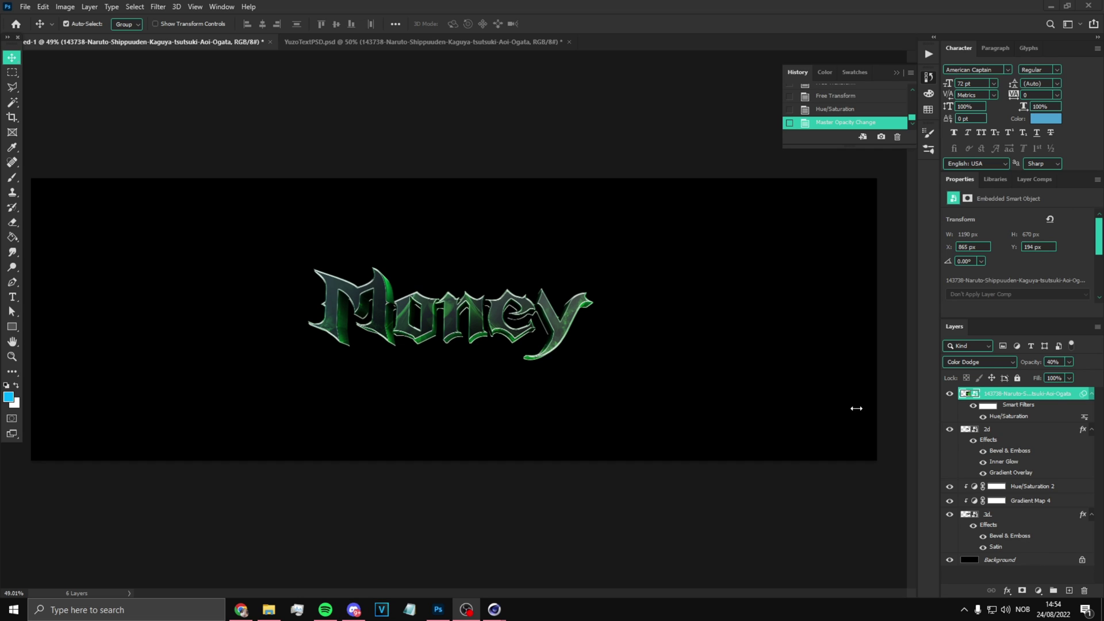
- Copy the template's adjustment layers from Color Lookup 3 down to Gradient Map 3 into the Money document, above the Naruto image
{"action": "left_click", "coordinate": [348, 43]}
{"action": "scroll", "coordinate": [1024, 489], "scroll_direction": "up", "scroll_amount": 3}
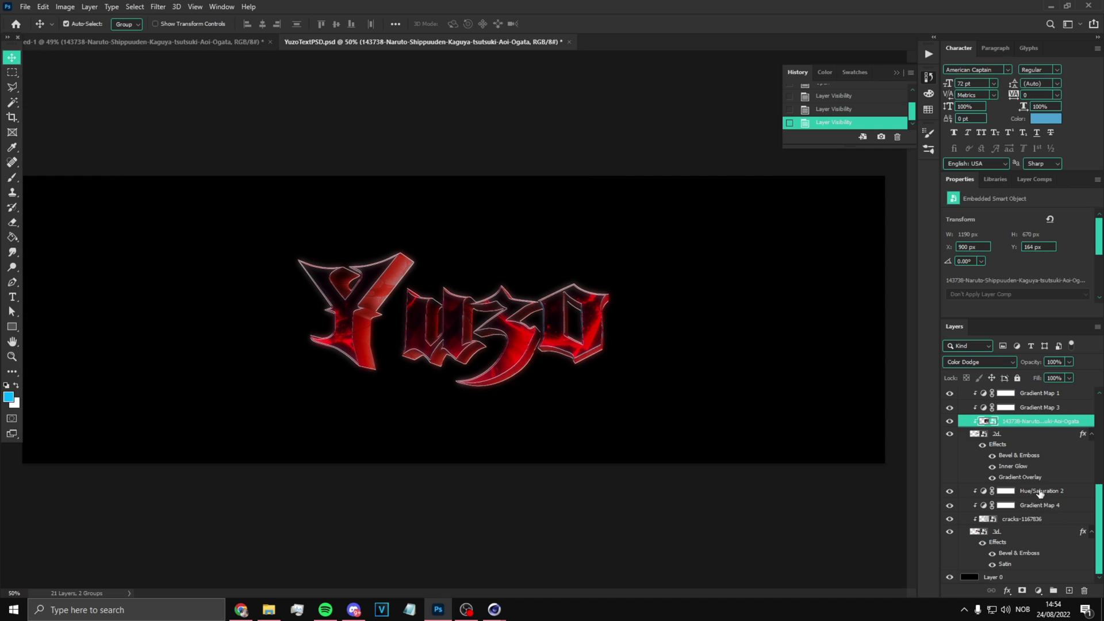
{"action": "left_click", "coordinate": [1043, 502]}
{"action": "scroll", "coordinate": [1045, 497], "scroll_direction": "up", "scroll_amount": 3}
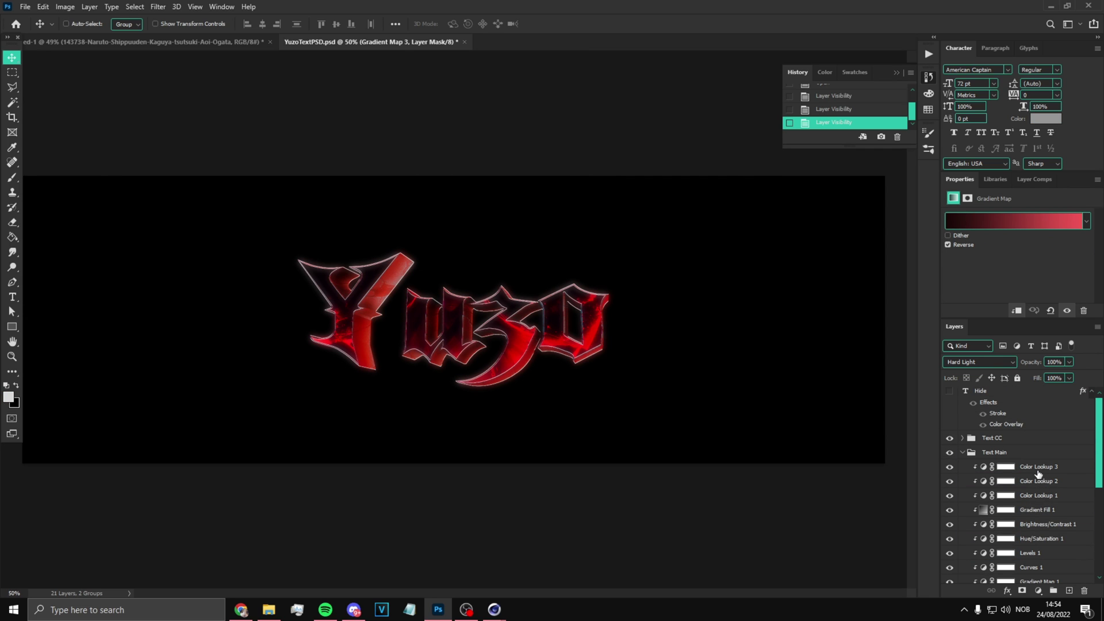
{"action": "left_click", "coordinate": [1038, 474], "text": "shift"}
{"action": "left_click_drag", "start_coordinate": [1038, 474], "coordinate": [378, 311]}
{"action": "scroll", "coordinate": [1012, 538], "scroll_direction": "down", "scroll_amount": 2}
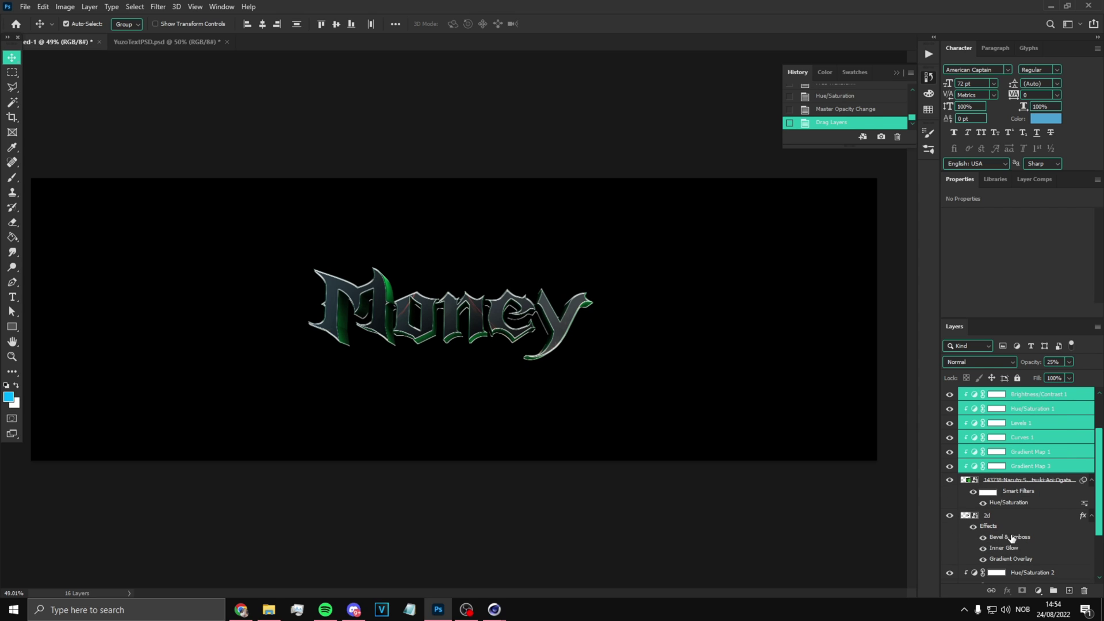
- Raise the Naruto image layer's opacity to 100%
{"action": "left_click", "coordinate": [1041, 484]}
{"action": "left_click", "coordinate": [1069, 362]}
{"action": "left_click_drag", "start_coordinate": [1067, 375], "coordinate": [1103, 377]}
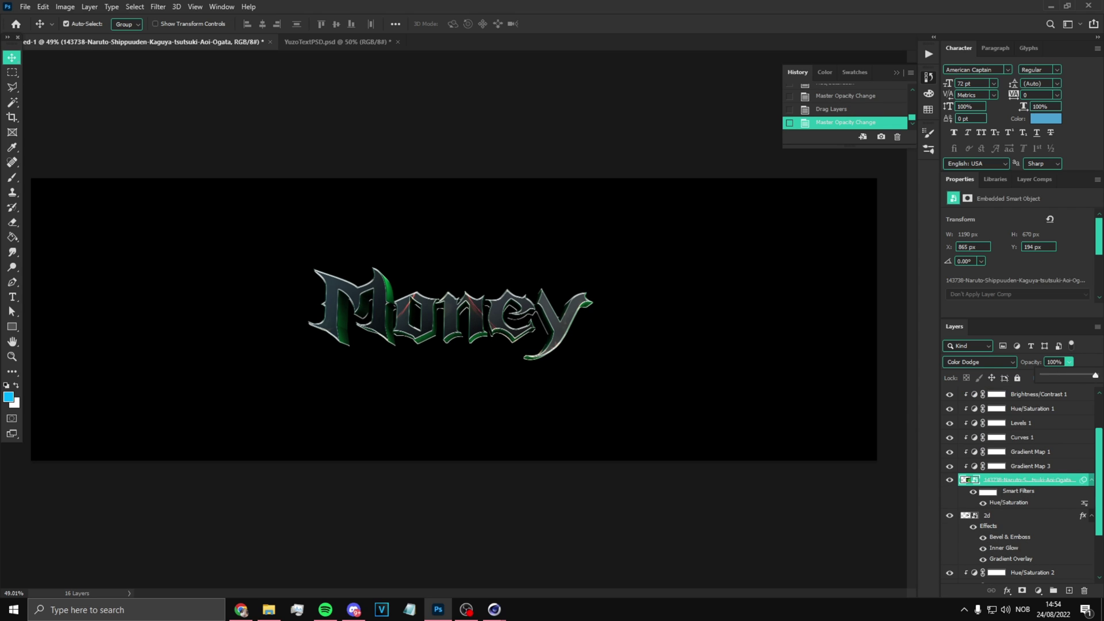
- Toggle the visibility of the Gradient Map 3 layer to check its effect and delete it with its mask
{"action": "scroll", "coordinate": [1035, 437], "scroll_direction": "up", "scroll_amount": 1}
{"action": "left_click", "coordinate": [1030, 481]}
{"action": "left_click", "coordinate": [950, 480]}
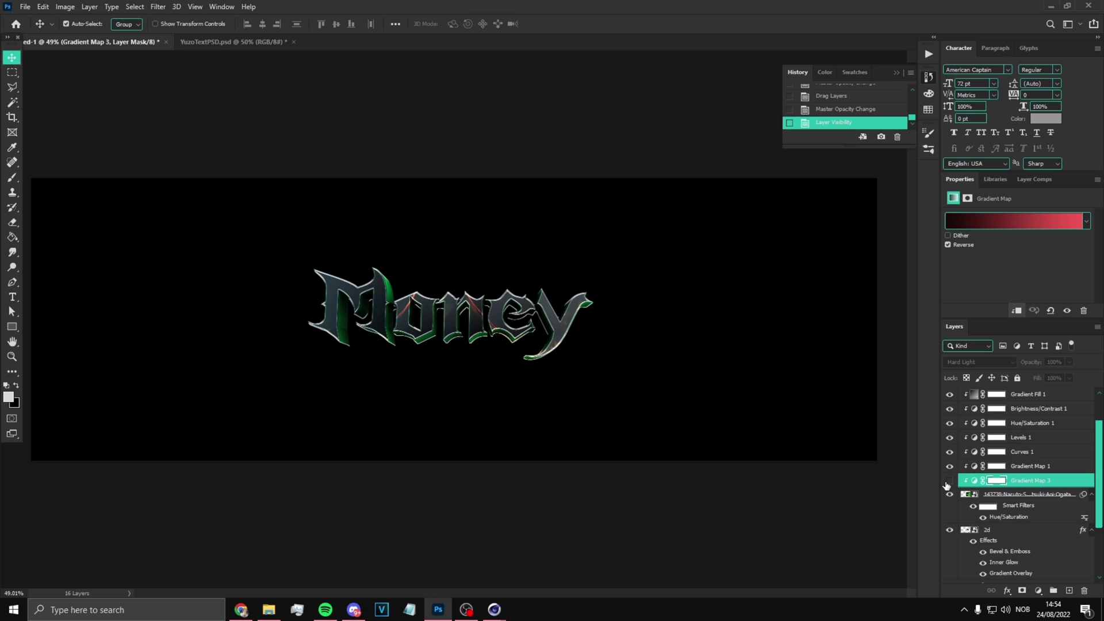
{"action": "key", "text": "Delete"}
{"action": "key", "text": "Delete"}
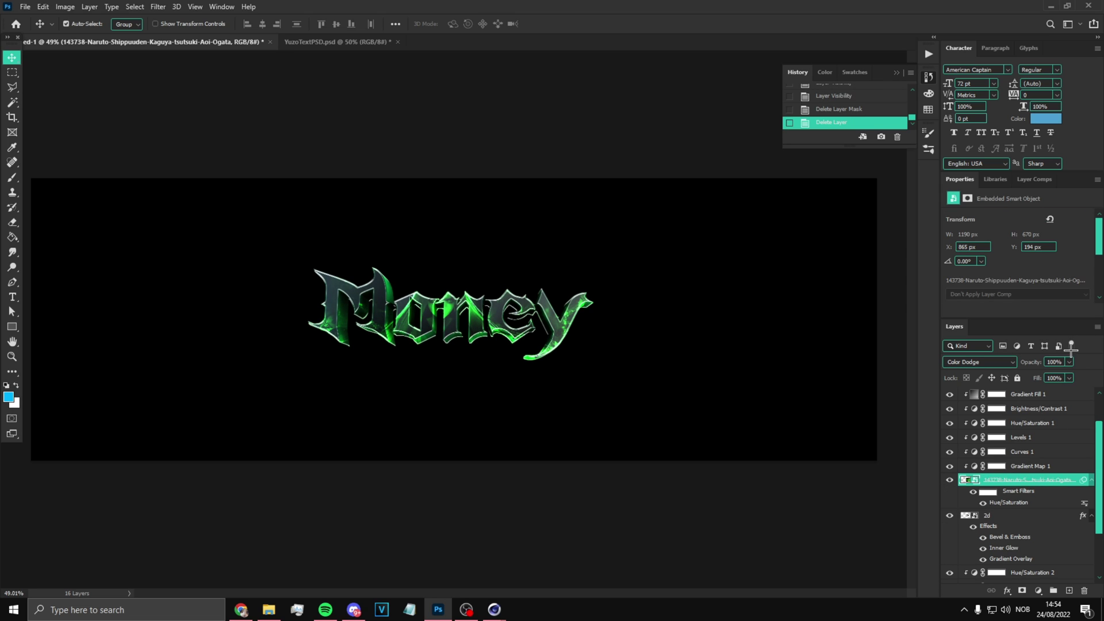
- Lower the Naruto image layer's opacity to 65%
{"action": "left_click", "coordinate": [1069, 362]}
{"action": "left_click_drag", "start_coordinate": [1073, 375], "coordinate": [1042, 377]}
{"action": "scroll", "coordinate": [401, 315], "scroll_direction": "up", "scroll_amount": 2, "text": "alt"}
- Group all layers above the background, from Color Lookup 3 down to the 3d text layer
{"action": "left_click", "coordinate": [1021, 477]}
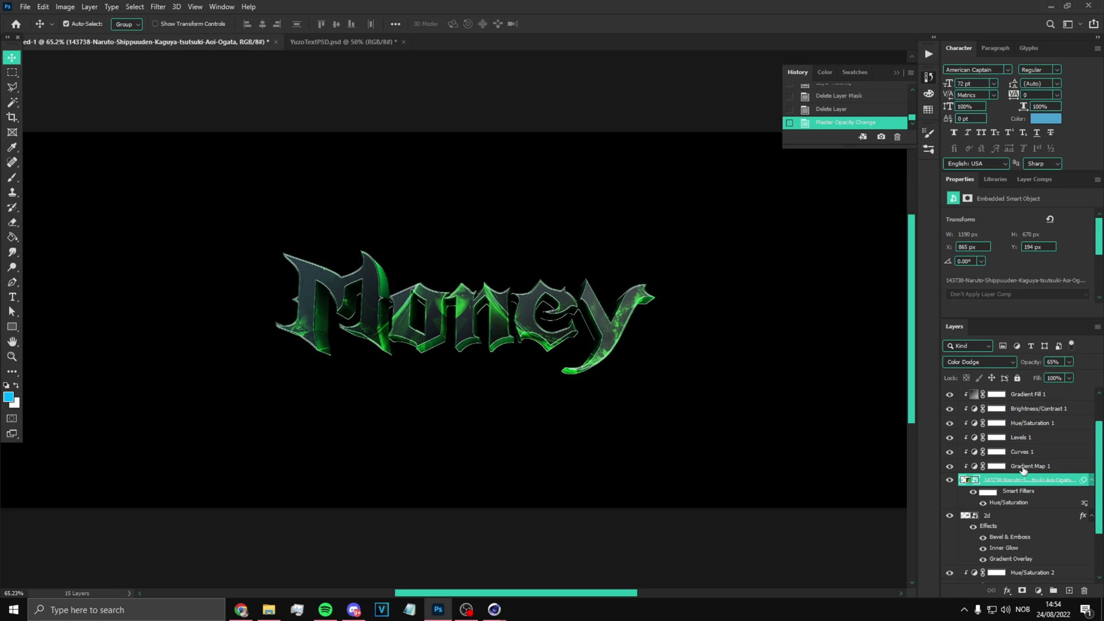
{"action": "scroll", "coordinate": [1024, 470], "scroll_direction": "up", "scroll_amount": 1}
{"action": "left_click", "coordinate": [1028, 400]}
{"action": "scroll", "coordinate": [1035, 452], "scroll_direction": "down", "scroll_amount": 3}
{"action": "scroll", "coordinate": [1034, 450], "scroll_direction": "up", "scroll_amount": 2}
{"action": "scroll", "coordinate": [1033, 437], "scroll_direction": "up", "scroll_amount": 2}
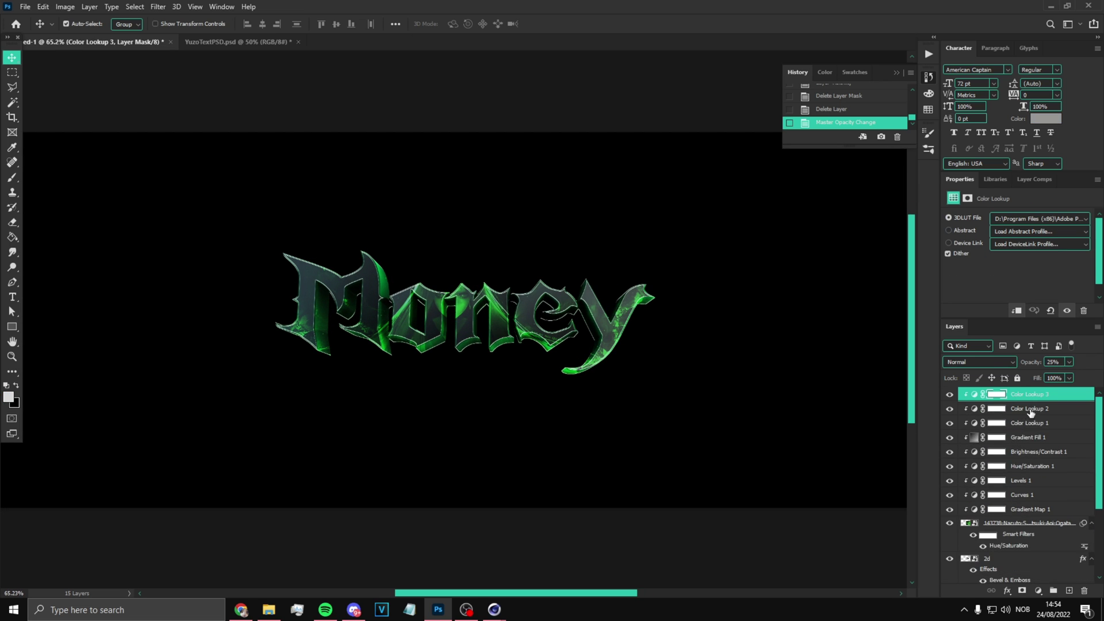
{"action": "scroll", "coordinate": [1035, 483], "scroll_direction": "down", "scroll_amount": 5}
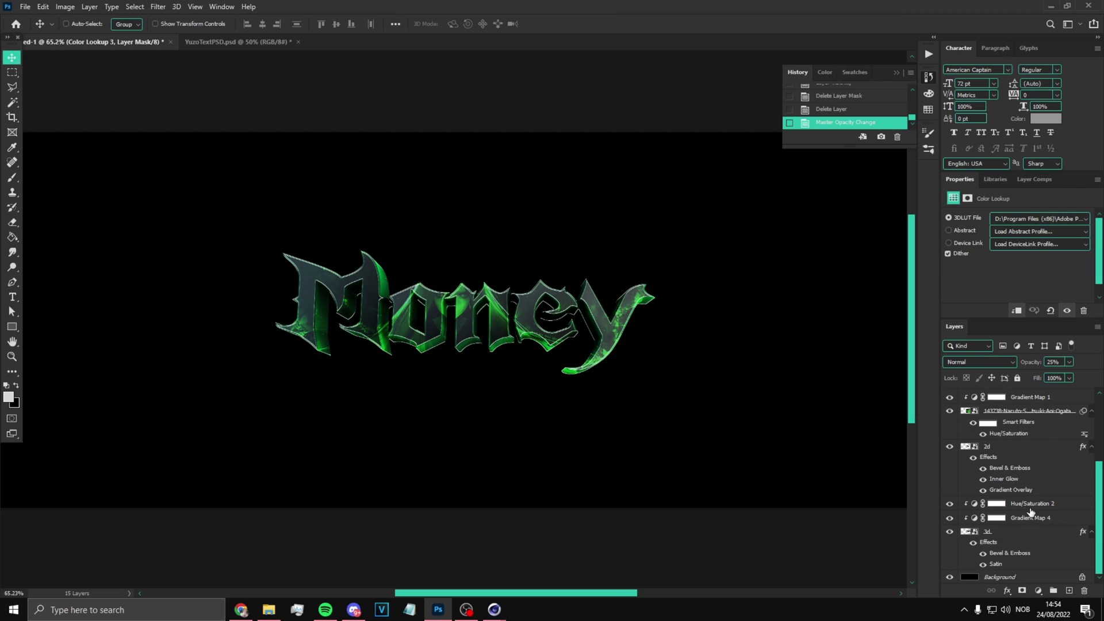
{"action": "left_click", "coordinate": [1055, 536], "text": "shift"}
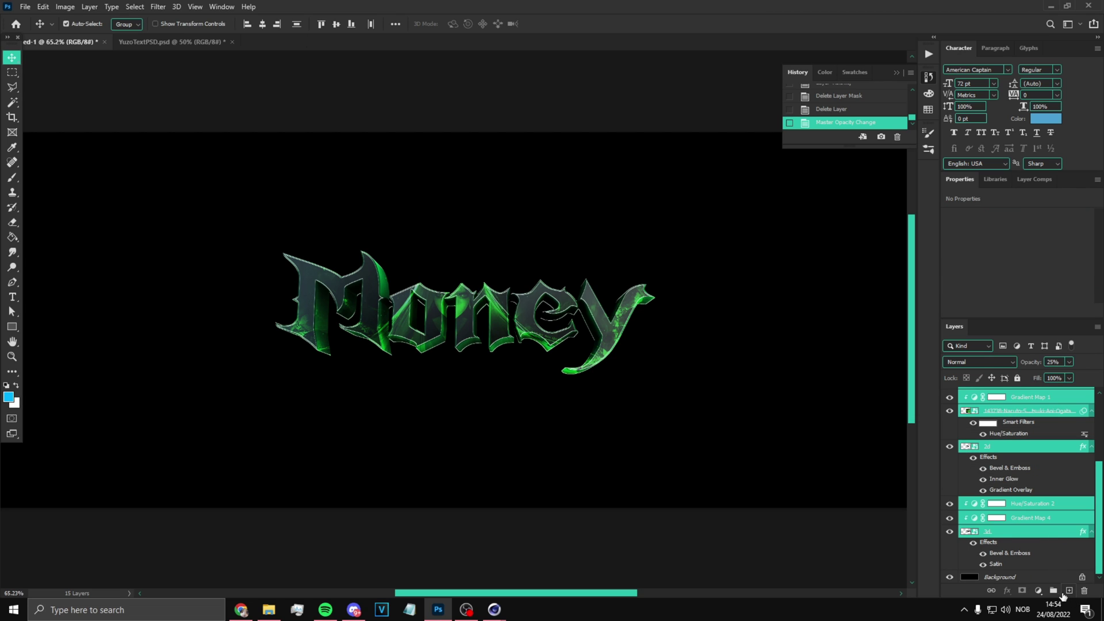
{"action": "left_click", "coordinate": [1056, 591]}
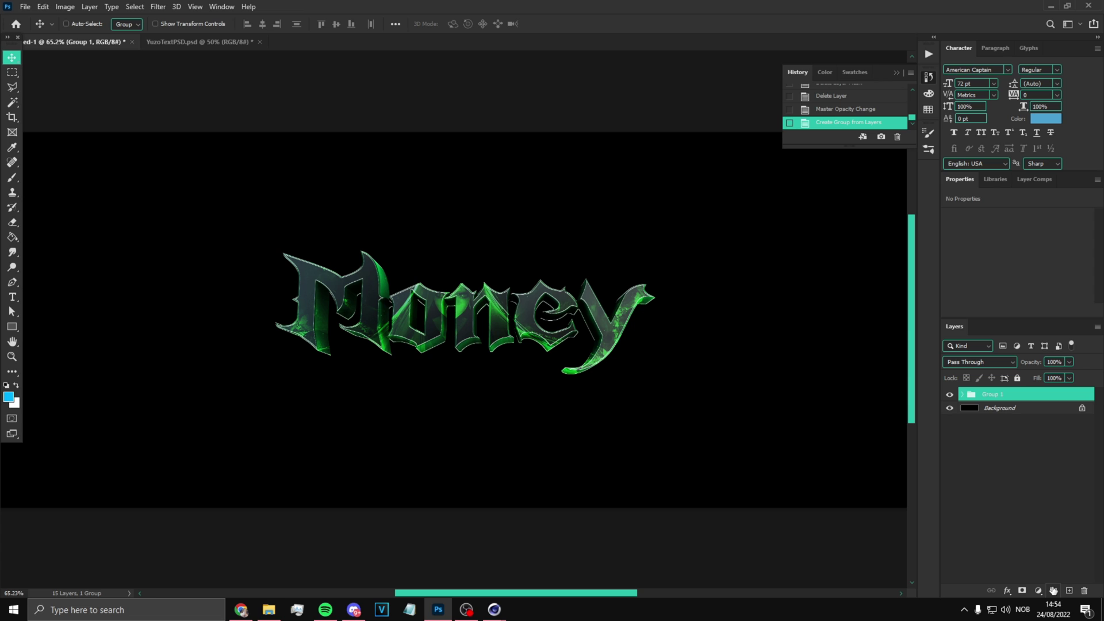
- Duplicate the group, try merging the copy into a single layer, and undo the merge
{"action": "key", "text": "ctrl+j"}
{"action": "key", "text": "ctrl+e"}
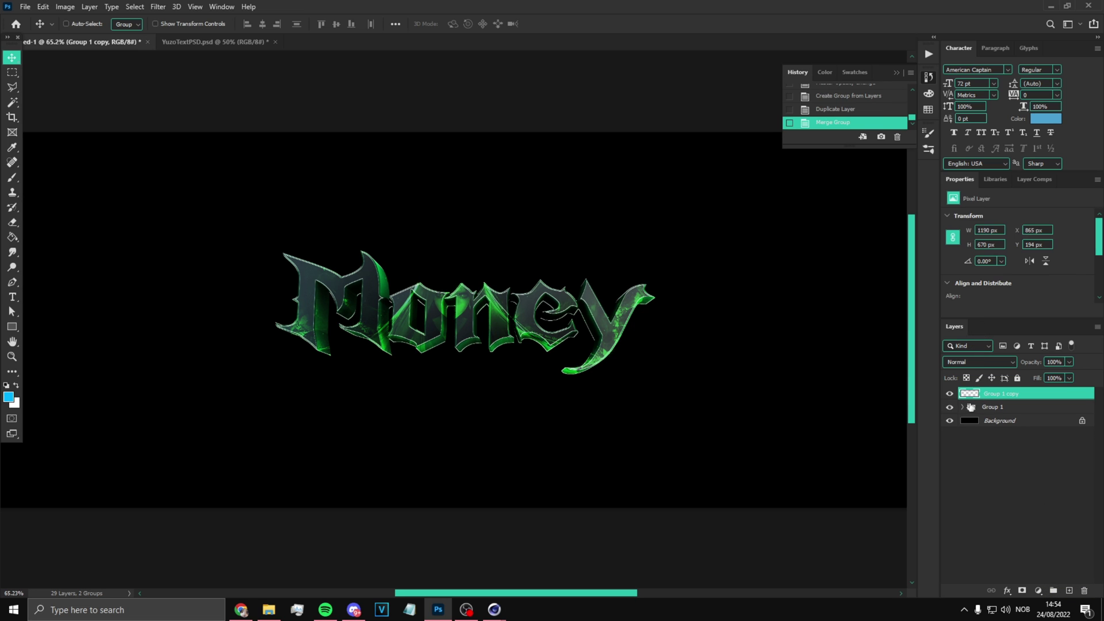
{"action": "key", "text": "ctrl+z"}
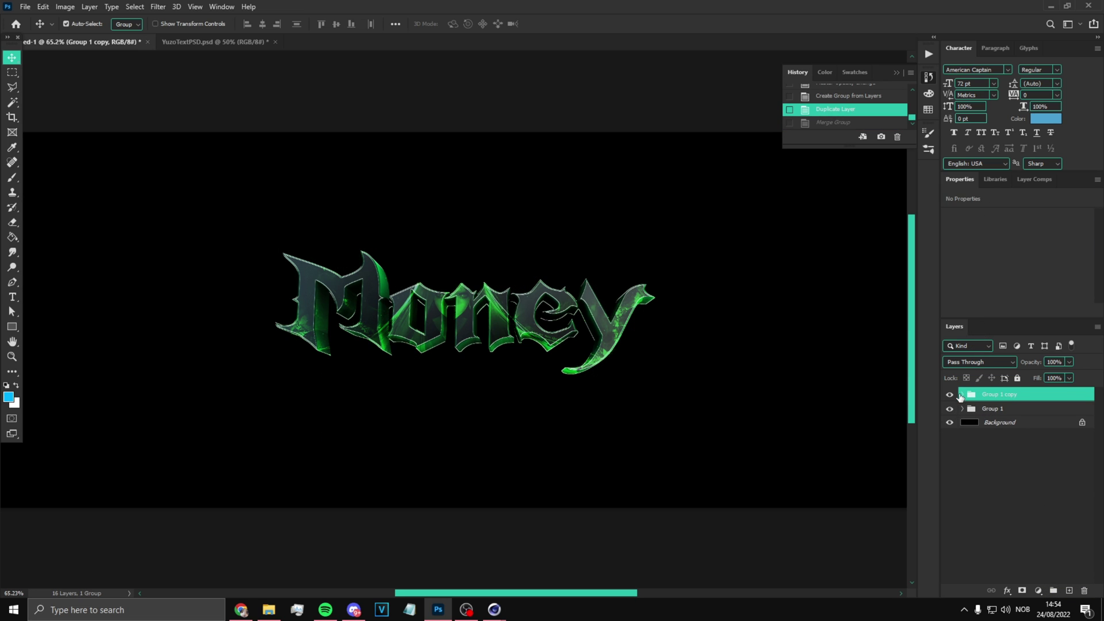
- Hide the original group, try merging the duplicated group again, and undo the merge
{"action": "left_click", "coordinate": [963, 395]}
{"action": "left_click", "coordinate": [1028, 497]}
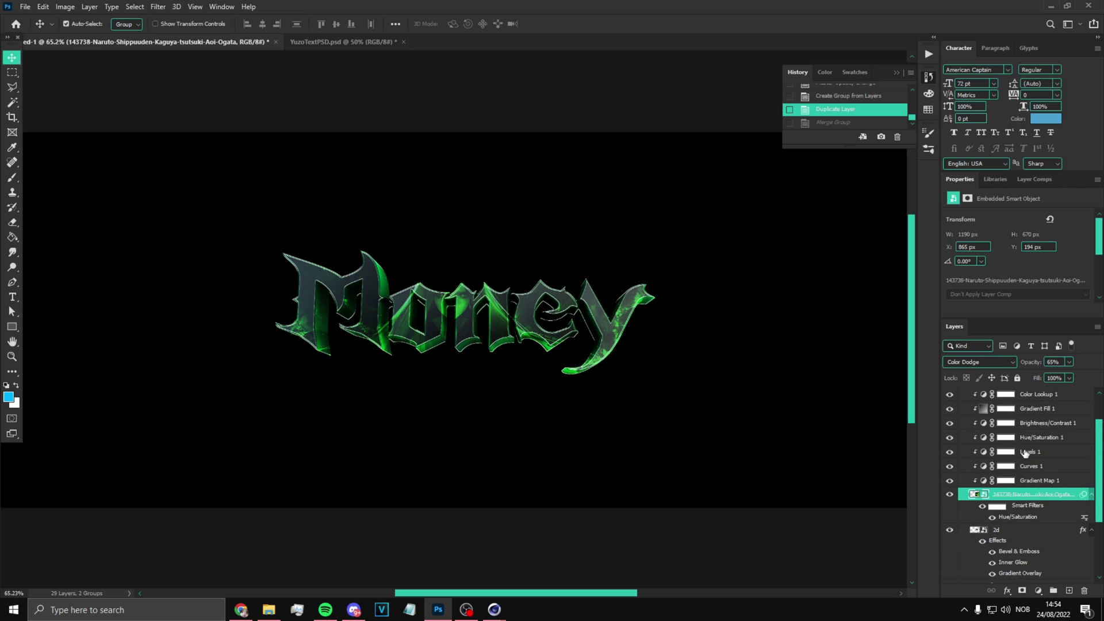
{"action": "scroll", "coordinate": [995, 441], "scroll_direction": "up", "scroll_amount": 3}
{"action": "left_click", "coordinate": [972, 394]}
{"action": "left_click", "coordinate": [963, 395]}
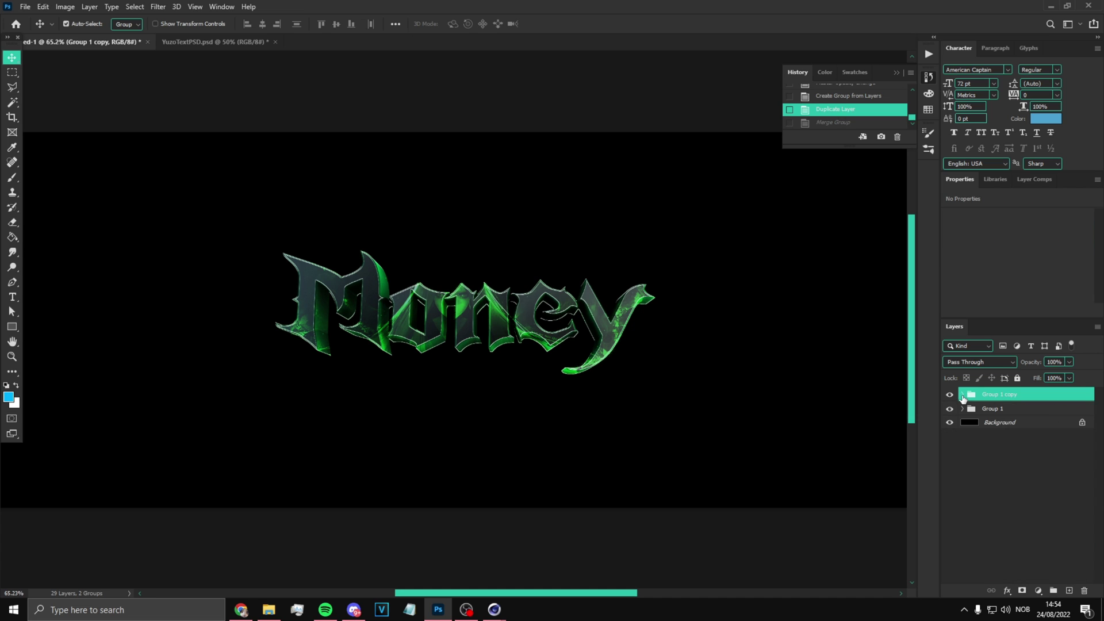
{"action": "left_click", "coordinate": [949, 409]}
{"action": "key", "text": "ctrl+e"}
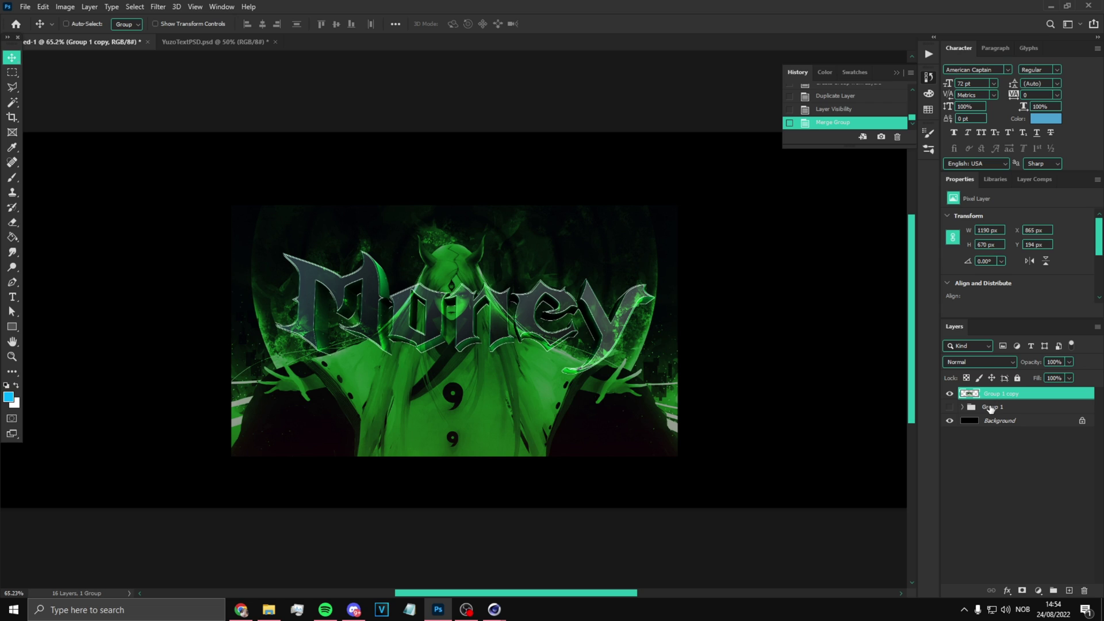
{"action": "key", "text": "ctrl+z"}
- In the duplicated group, toggle the Naruto image layer's visibility and reselect Color Dodge as its blend mode
{"action": "left_click", "coordinate": [962, 395]}
{"action": "scroll", "coordinate": [983, 440], "scroll_direction": "down", "scroll_amount": 5}
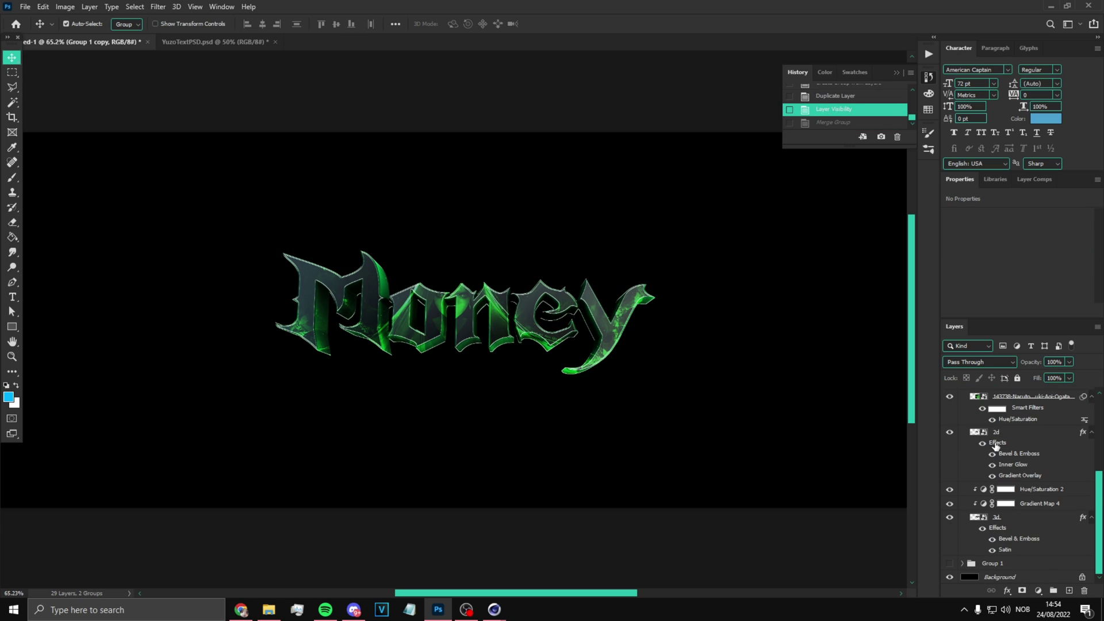
{"action": "scroll", "coordinate": [1004, 509], "scroll_direction": "up", "scroll_amount": 5}
{"action": "left_click", "coordinate": [950, 468]}
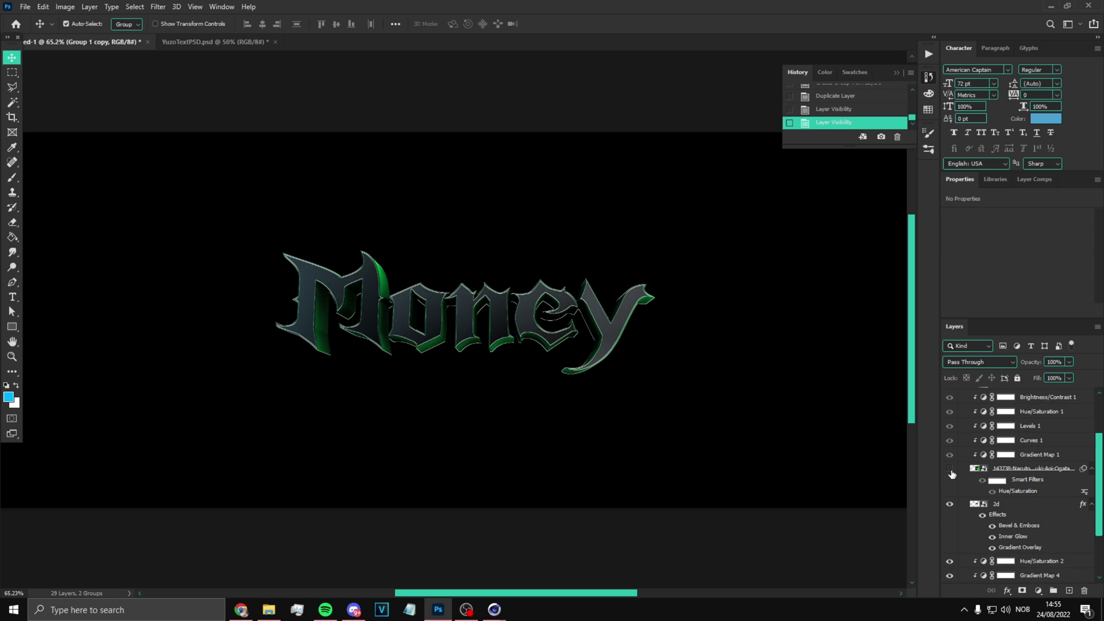
{"action": "left_click", "coordinate": [950, 468]}
{"action": "left_click", "coordinate": [1027, 470]}
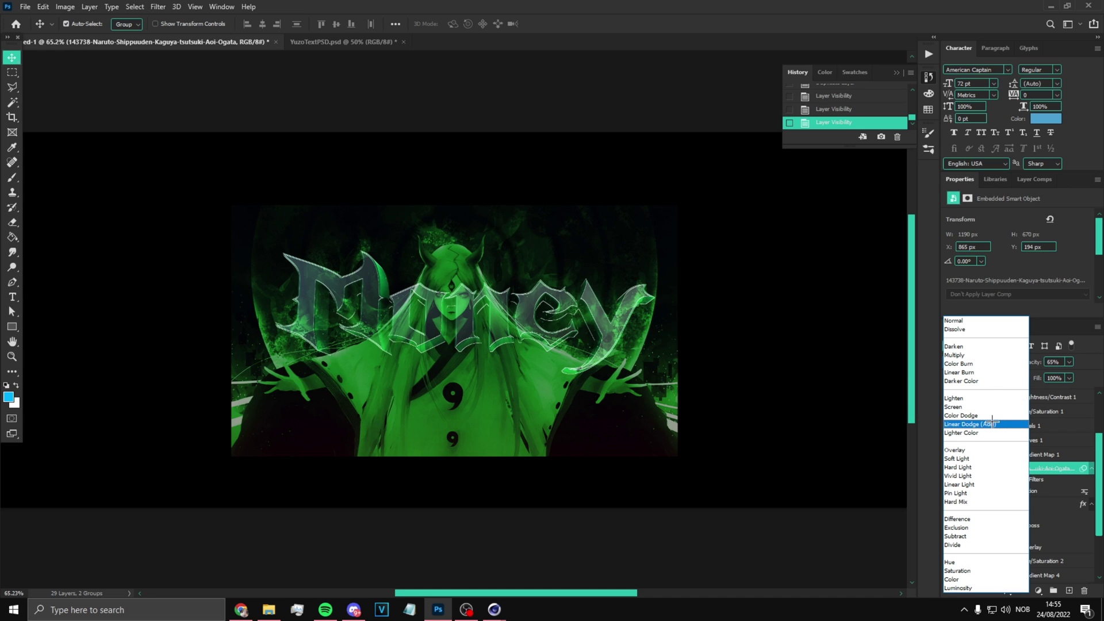
{"action": "left_click", "coordinate": [990, 417]}
{"action": "scroll", "coordinate": [1001, 451], "scroll_direction": "up", "scroll_amount": 2}
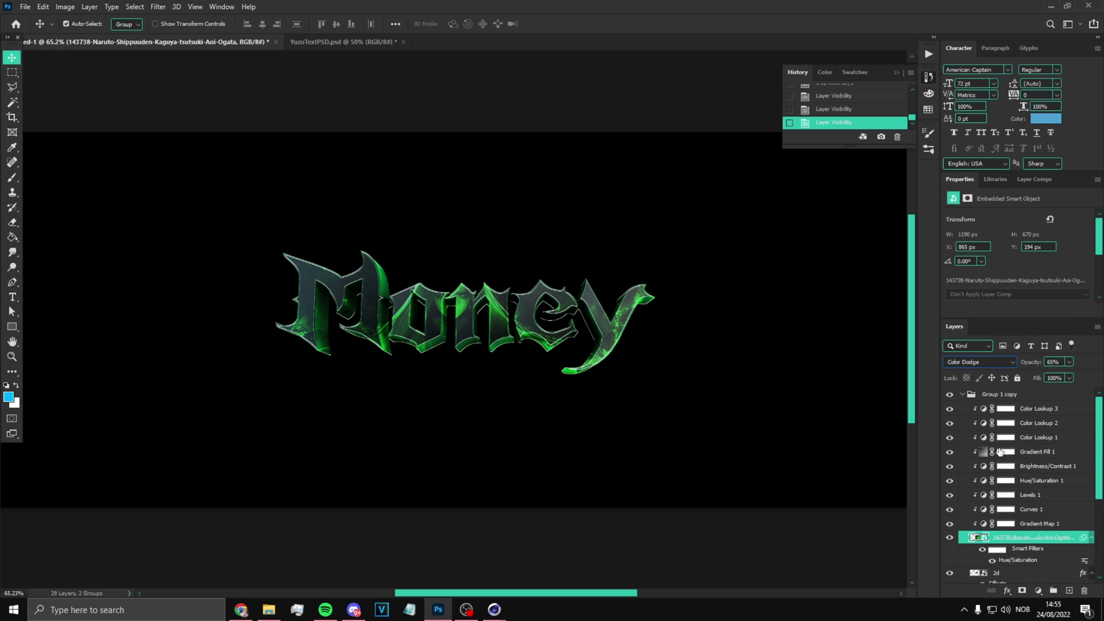
- Try converting the duplicated group to a smart object and check its blend mode options
{"action": "left_click", "coordinate": [964, 397]}
{"action": "right_click", "coordinate": [970, 399]}
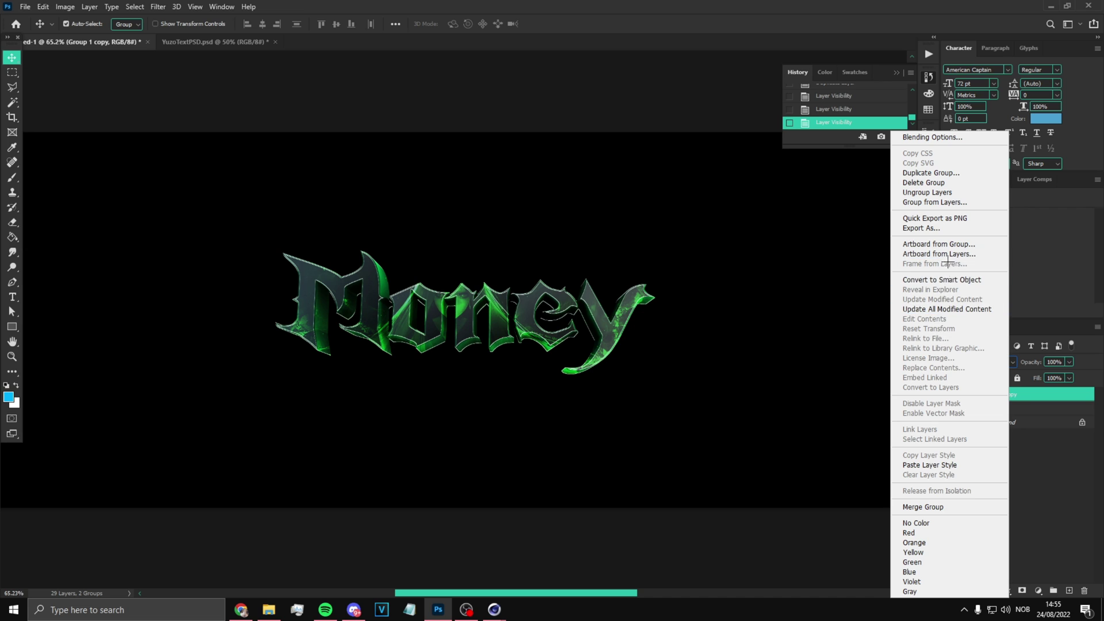
{"action": "left_click", "coordinate": [953, 279]}
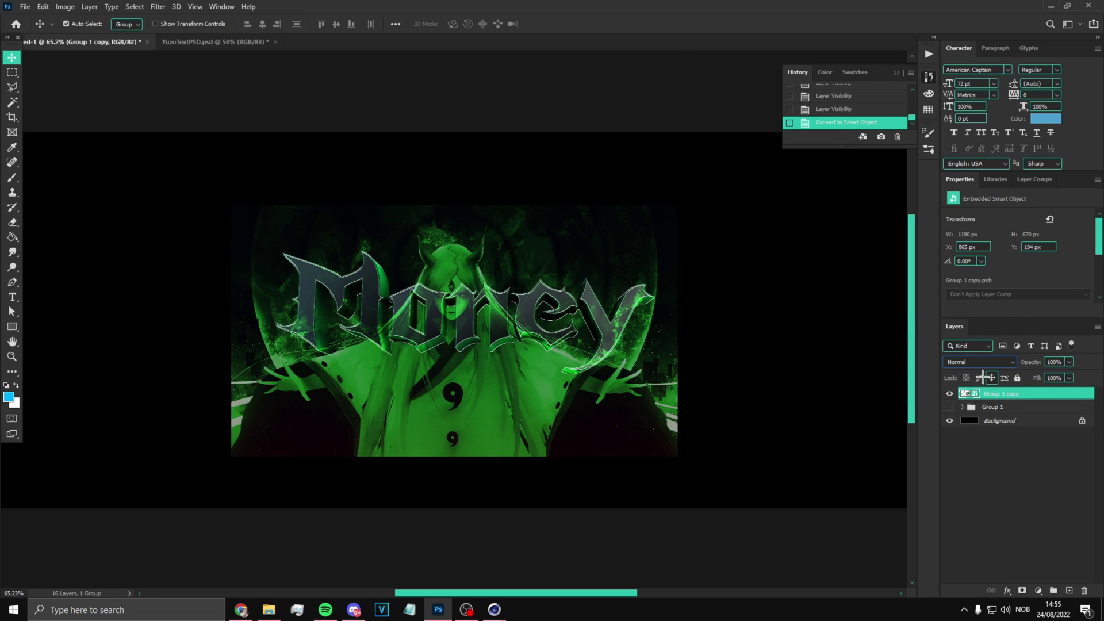
{"action": "left_click", "coordinate": [979, 362]}
{"action": "left_click", "coordinate": [974, 327]}
- Show the original group again and delete the Group 1 copy smart object
{"action": "left_click", "coordinate": [950, 407]}
{"action": "right_click", "coordinate": [959, 393]}
{"action": "left_click", "coordinate": [848, 134]}
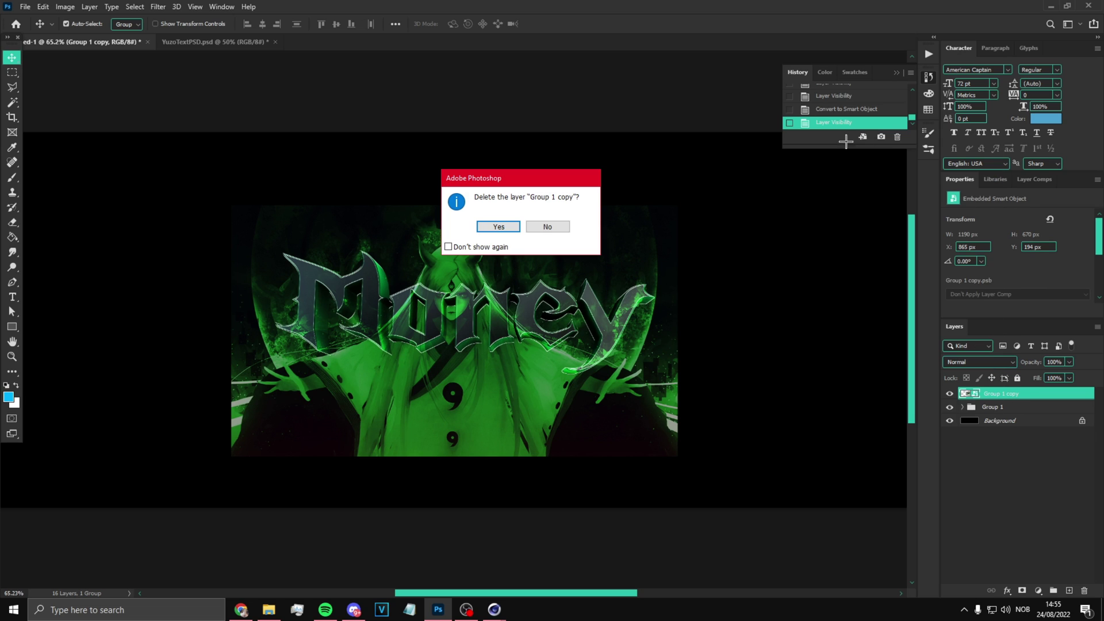
{"action": "left_click", "coordinate": [492, 226]}
- Clip the Naruto image layer inside Group 1 to the 2d text layer with a clipping mask
{"action": "left_click", "coordinate": [962, 395]}
{"action": "scroll", "coordinate": [964, 407], "scroll_direction": "down", "scroll_amount": 4}
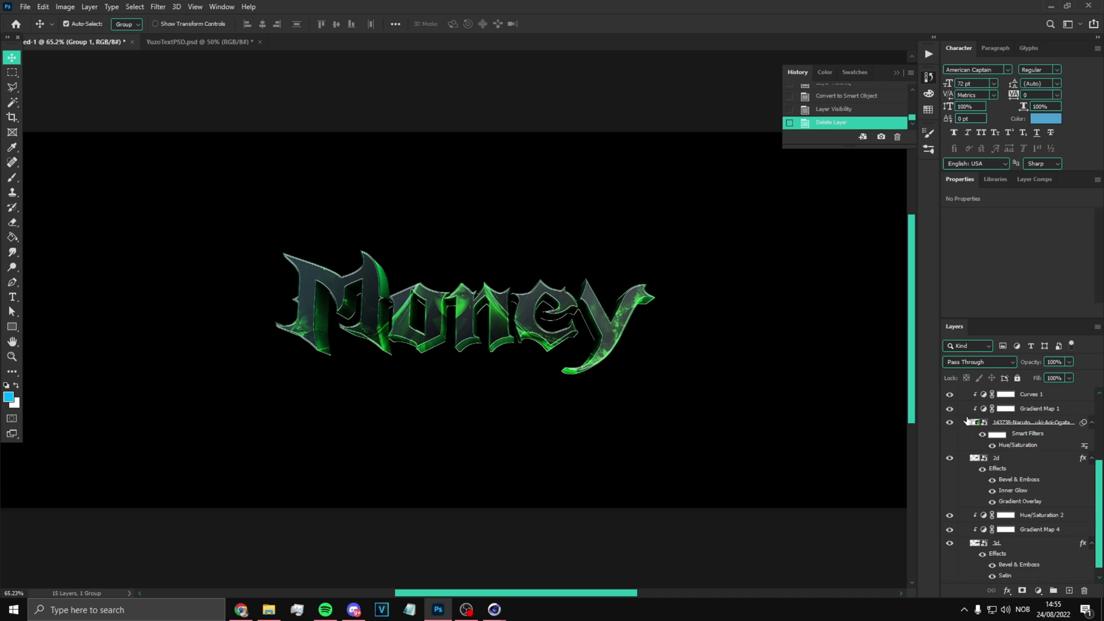
{"action": "left_click", "coordinate": [1015, 427]}
{"action": "scroll", "coordinate": [1003, 418], "scroll_direction": "up", "scroll_amount": 3}
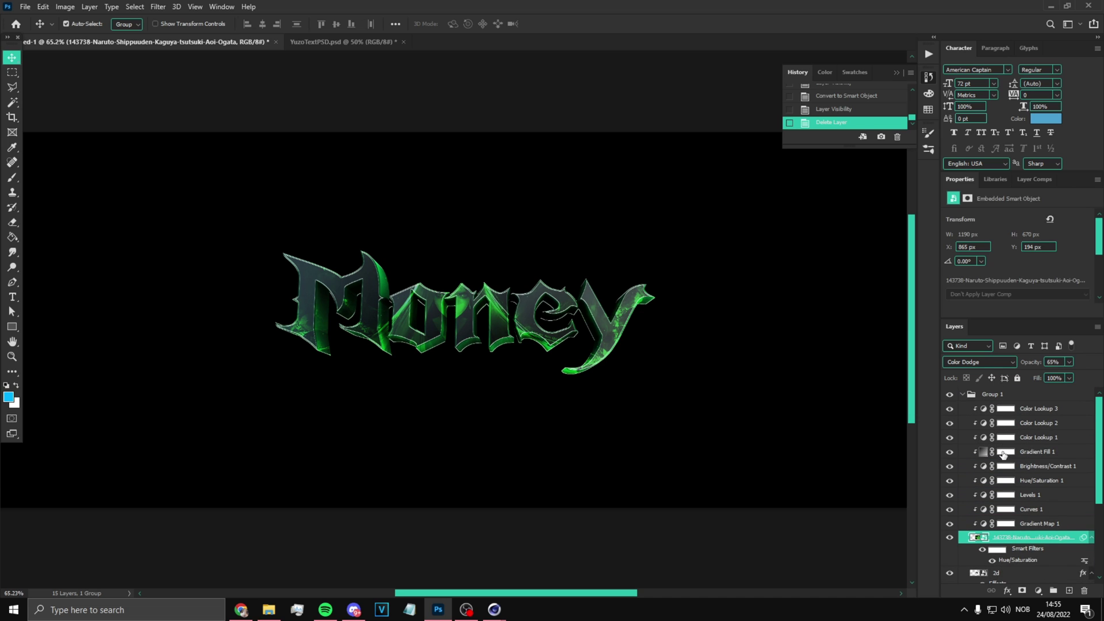
{"action": "scroll", "coordinate": [1004, 454], "scroll_direction": "down", "scroll_amount": 2}
{"action": "left_click", "coordinate": [1009, 493], "text": "alt"}
{"action": "scroll", "coordinate": [989, 454], "scroll_direction": "up", "scroll_amount": 2}
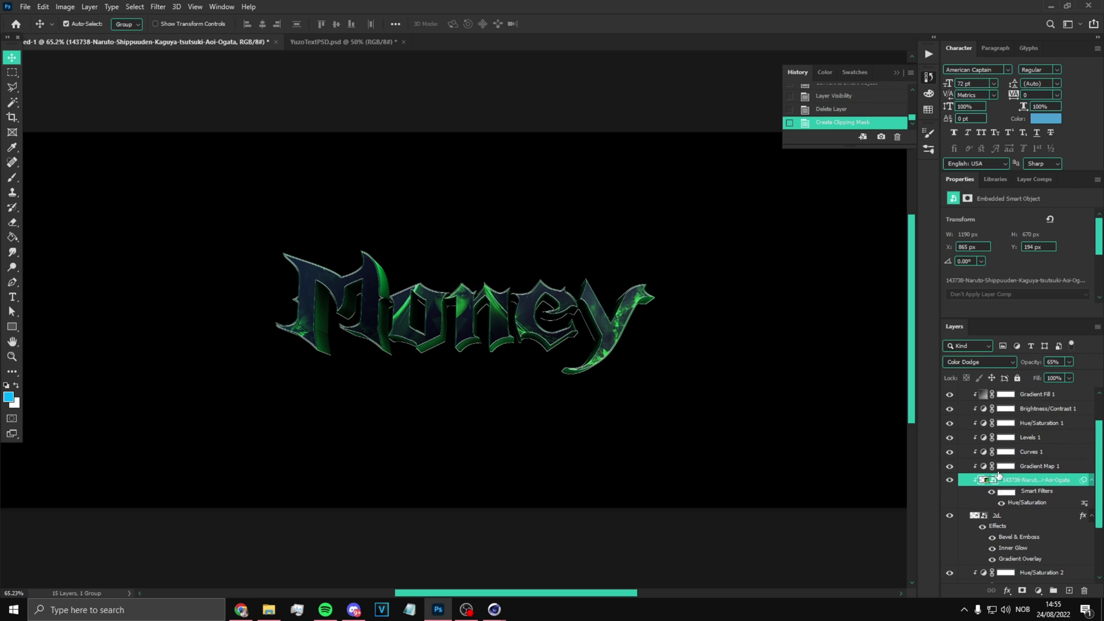
- Duplicate Group 1, merge the copy into a single layer, and hide the original group
{"action": "left_click", "coordinate": [965, 394]}
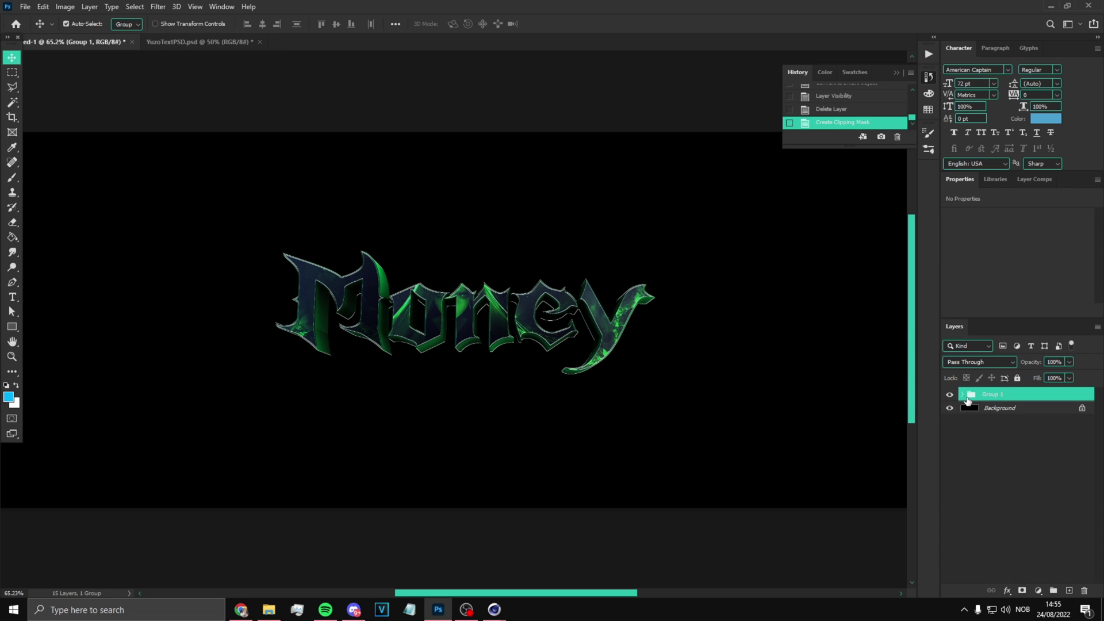
{"action": "key", "text": "ctrl+j"}
{"action": "key", "text": "ctrl+e"}
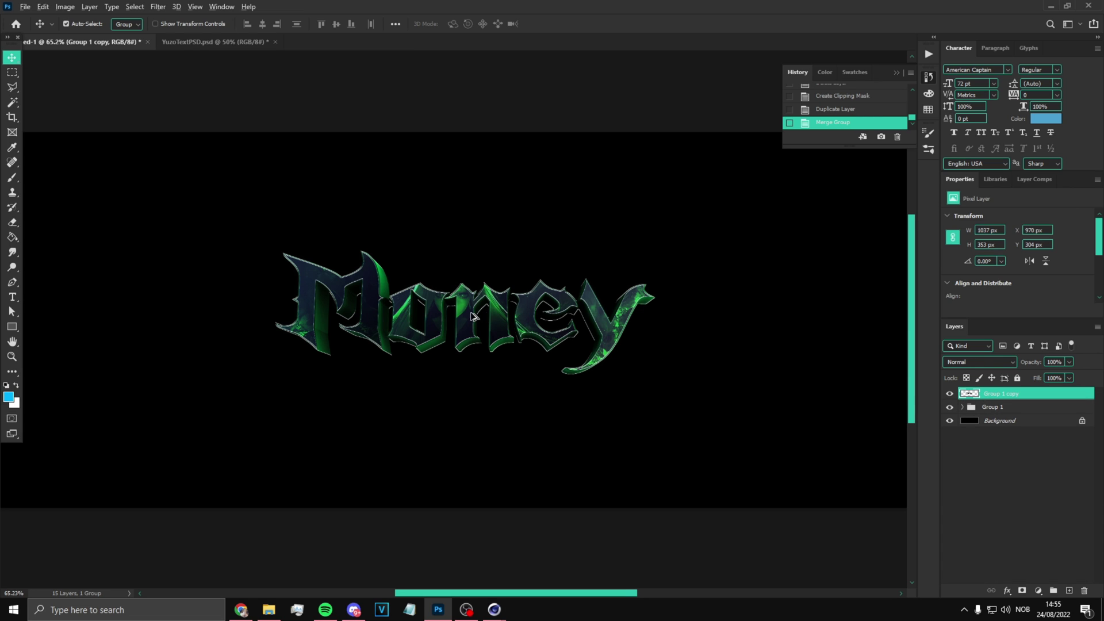
{"action": "scroll", "coordinate": [472, 317], "scroll_direction": "up", "scroll_amount": 3, "text": "ctrl"}
{"action": "left_click", "coordinate": [950, 407]}
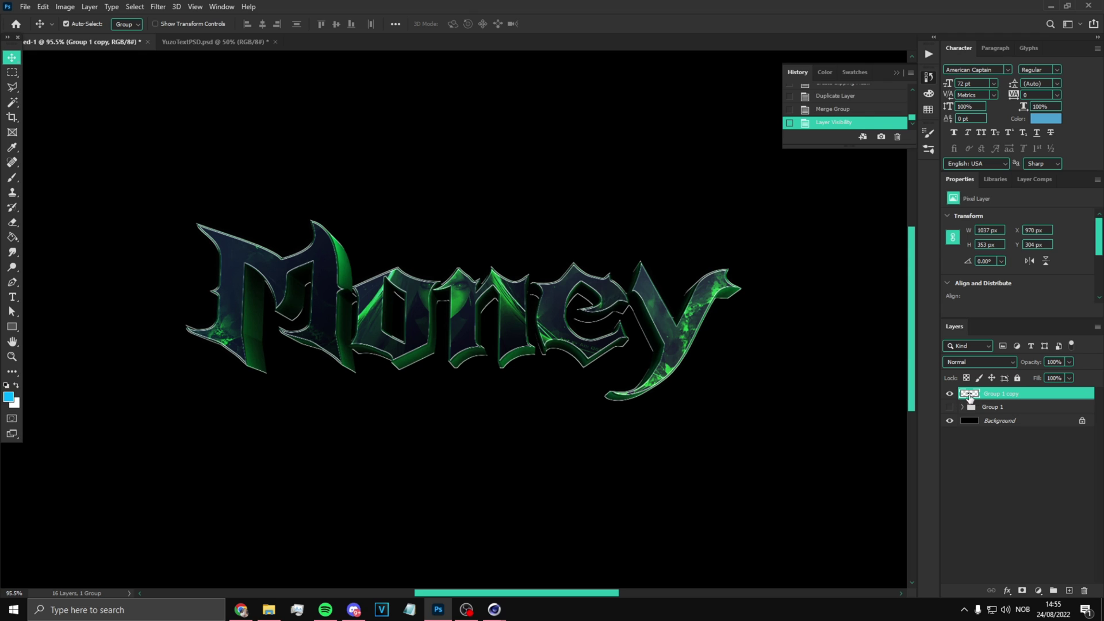
- Open the Camera Raw Filter on the merged text and set Exposure +0.15, Contrast +50, Highlights +5 and Shadows -16
{"action": "left_click", "coordinate": [158, 7]}
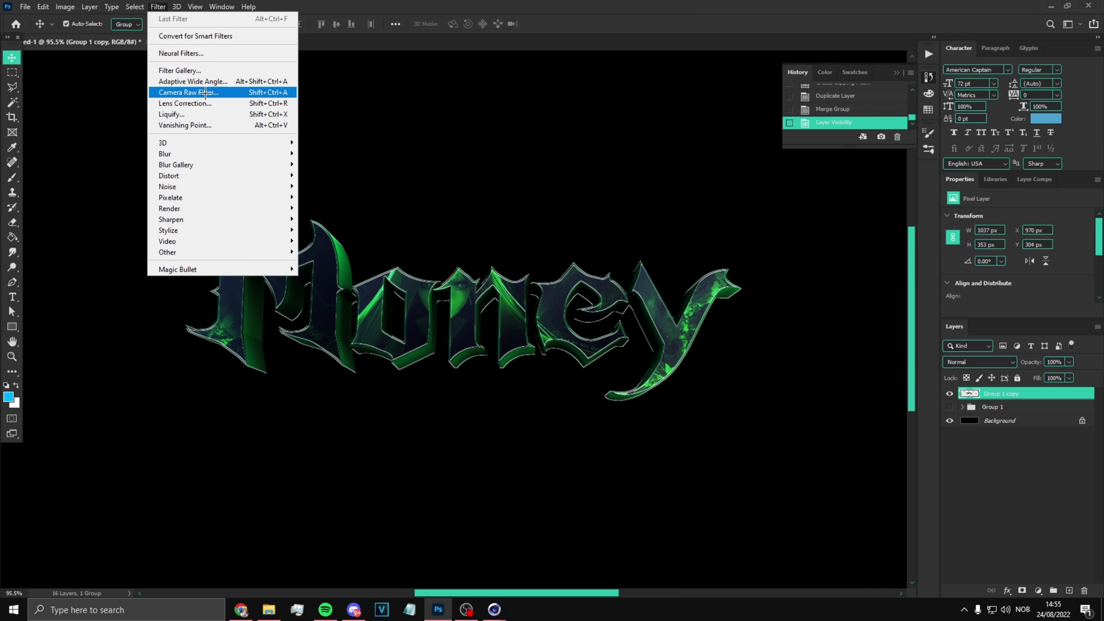
{"action": "left_click", "coordinate": [205, 93]}
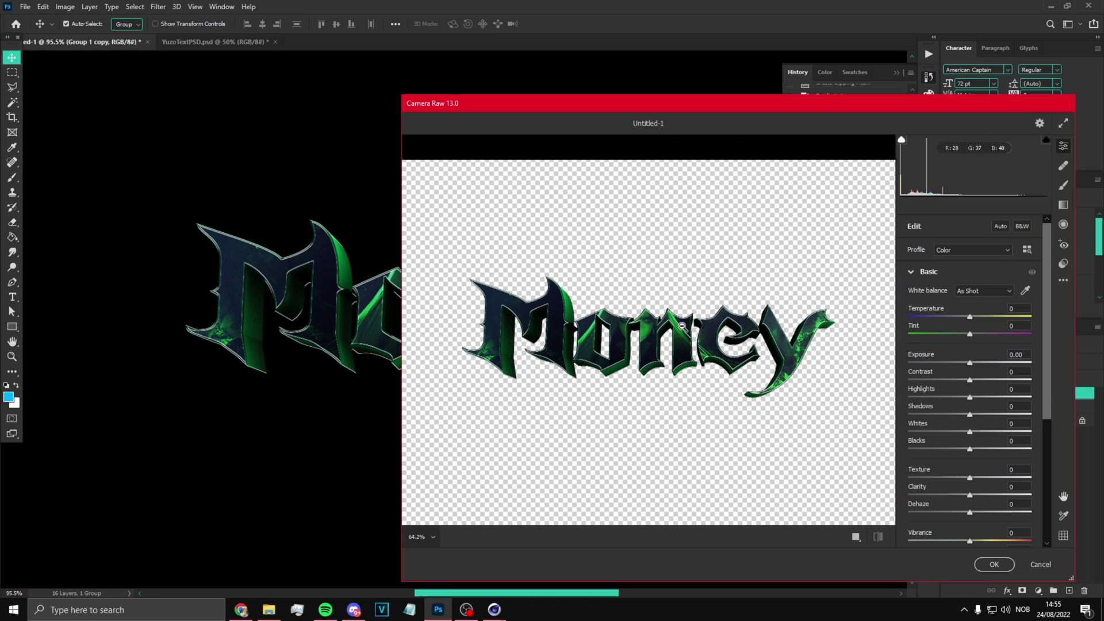
{"action": "left_click", "coordinate": [971, 363]}
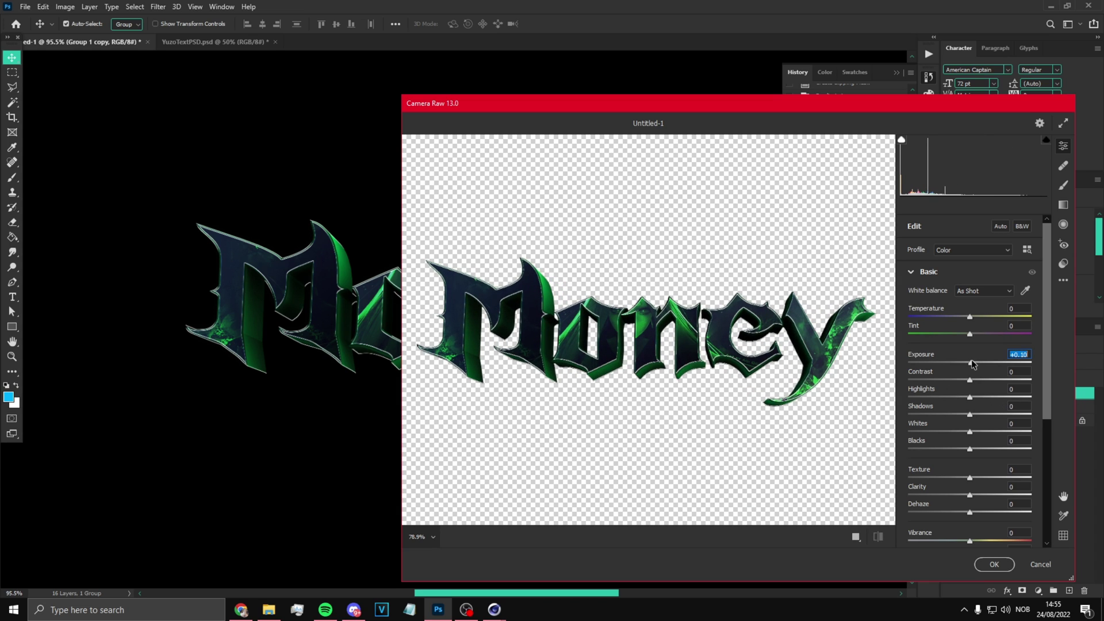
{"action": "left_click_drag", "start_coordinate": [969, 376], "coordinate": [960, 414]}
- Set Texture +58, Clarity +69, Dehaze +57 and Vibrance +8, and apply the Camera Raw Filter
{"action": "left_click_drag", "start_coordinate": [971, 479], "coordinate": [1004, 499]}
{"action": "left_click_drag", "start_coordinate": [969, 540], "coordinate": [976, 543]}
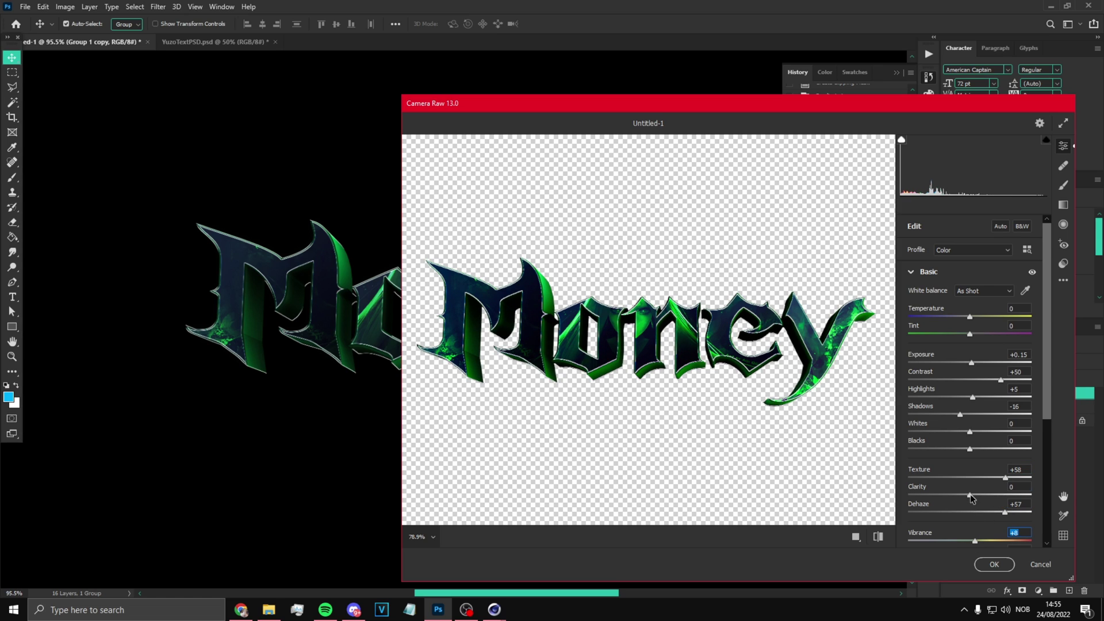
{"action": "left_click_drag", "start_coordinate": [970, 496], "coordinate": [1012, 496]}
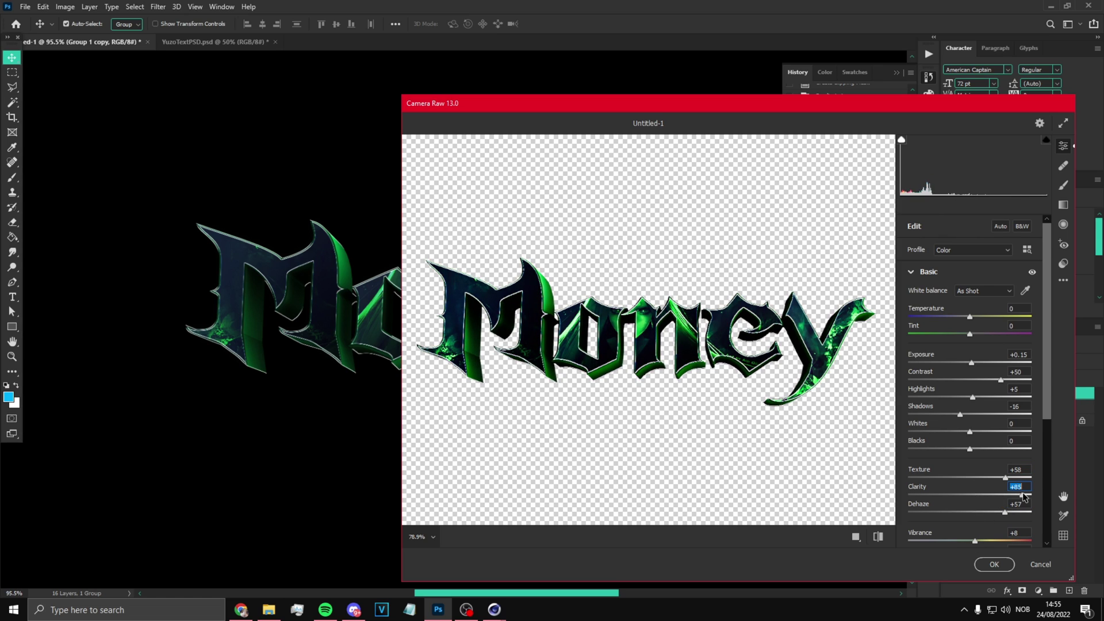
{"action": "left_click", "coordinate": [996, 564]}
- Duplicate the merged Money text layer and apply a Gaussian Blur with a 10-pixel radius to the copy
{"action": "scroll", "coordinate": [557, 362], "scroll_direction": "down", "scroll_amount": 4, "text": "alt"}
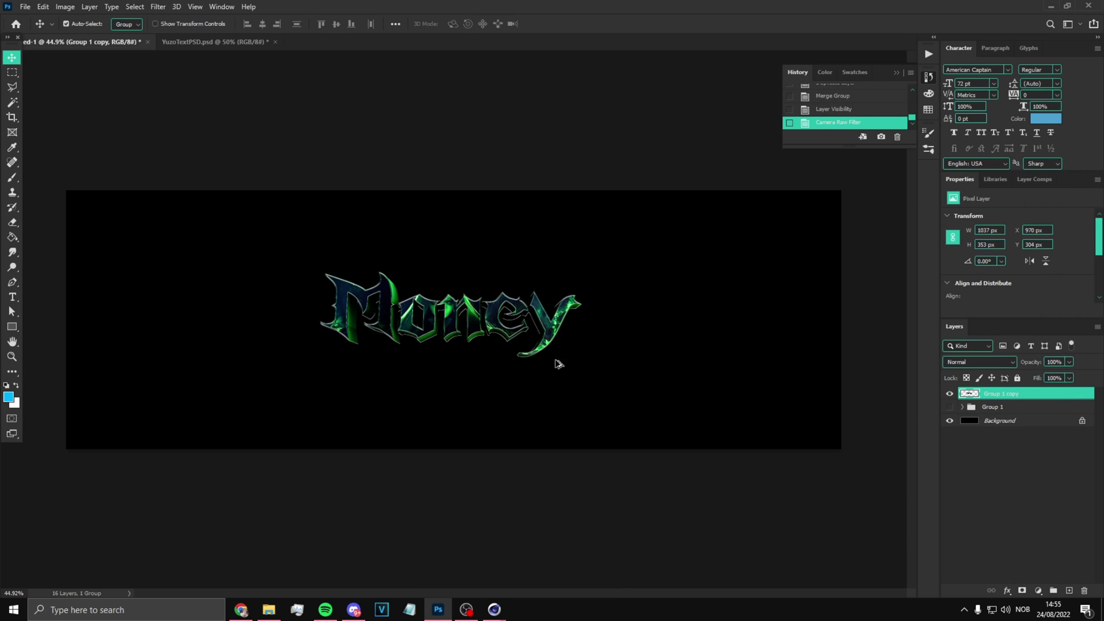
{"action": "scroll", "coordinate": [398, 304], "scroll_direction": "up", "scroll_amount": 4, "text": "alt"}
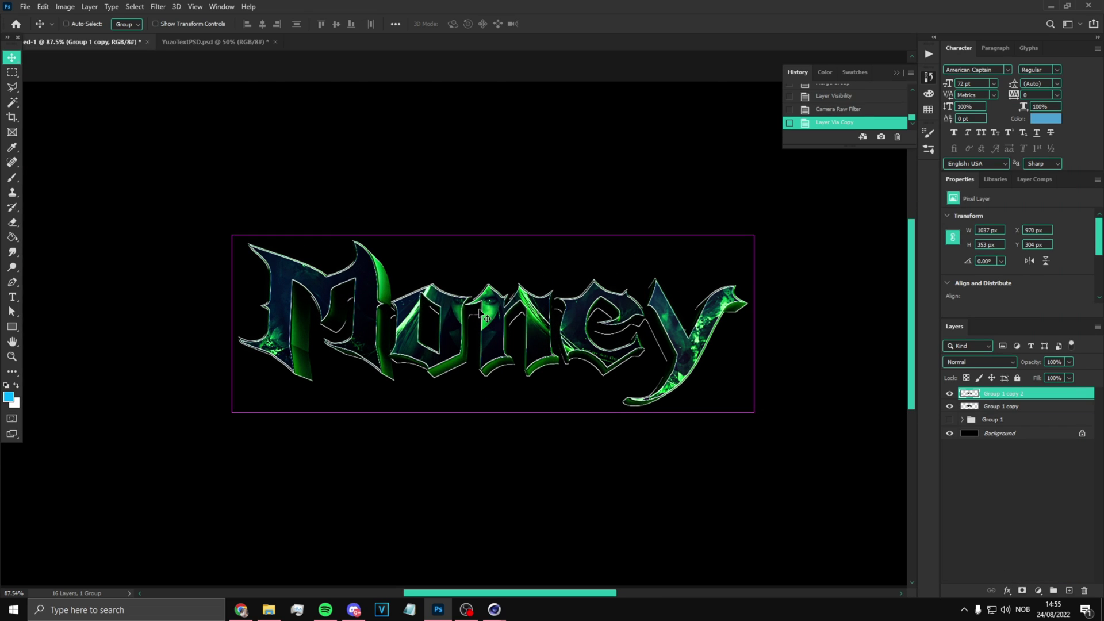
{"action": "key", "text": "ctrl+j"}
{"action": "left_click", "coordinate": [158, 7]}
{"action": "mouse_move", "coordinate": [197, 151]}
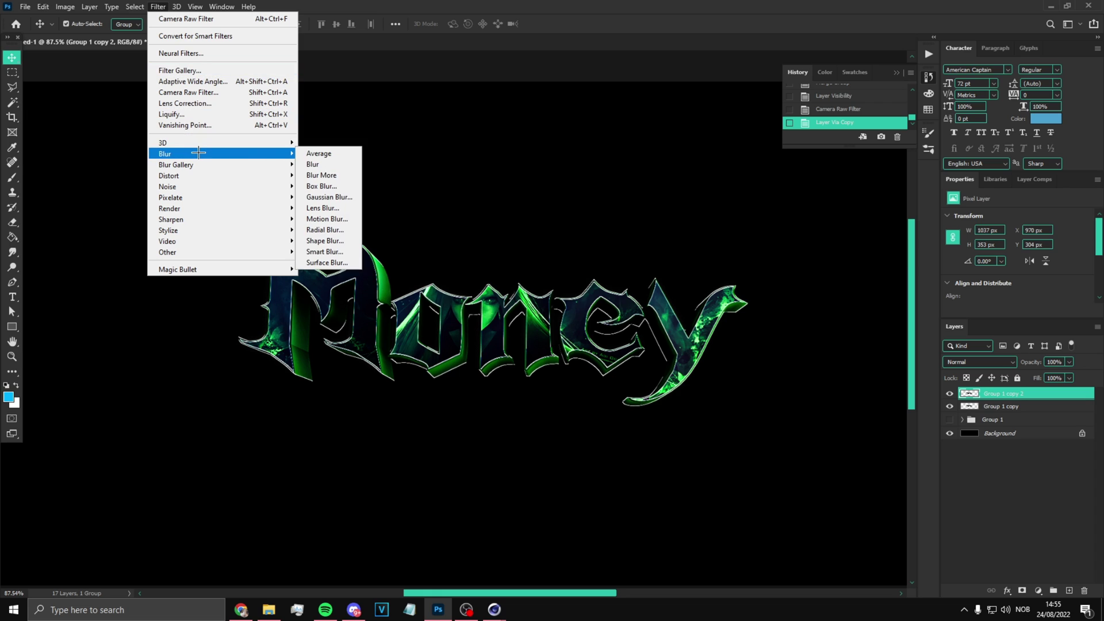
{"action": "left_click", "coordinate": [325, 197]}
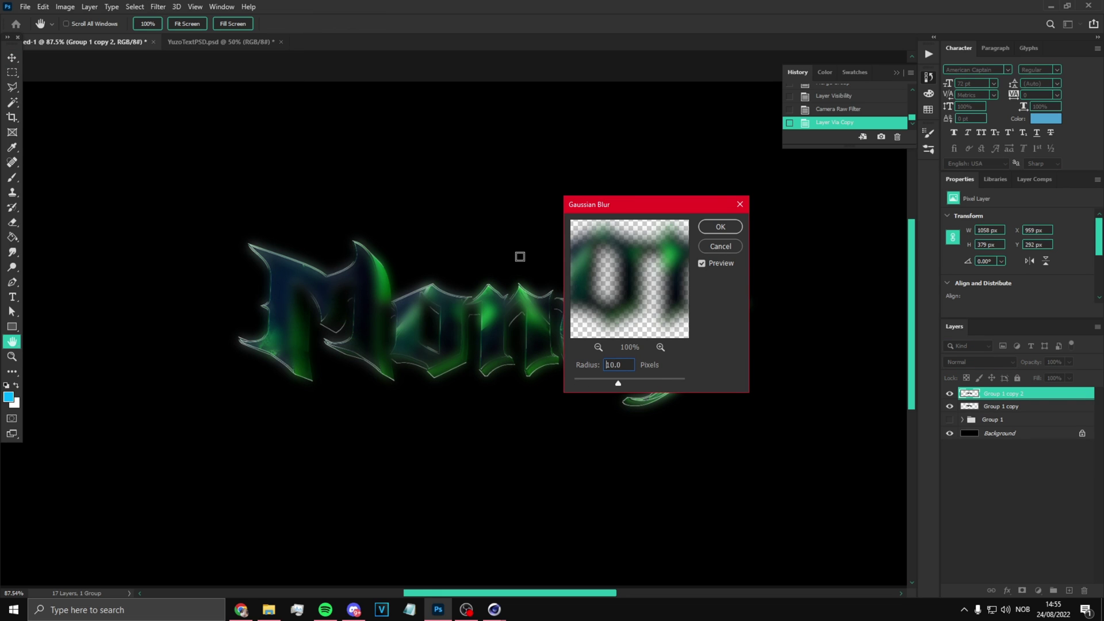
{"action": "key", "text": "Return"}
- Set the blurred copy's blend mode to Lighten and lower its opacity to 67%
{"action": "left_click", "coordinate": [977, 362]}
{"action": "left_click", "coordinate": [965, 398]}
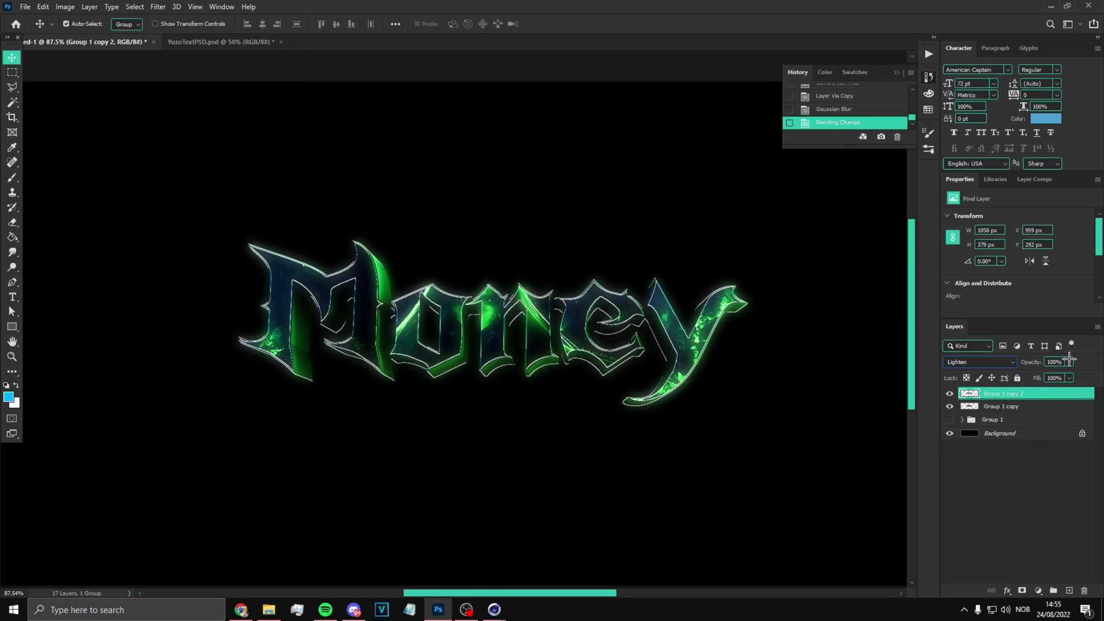
{"action": "left_click", "coordinate": [1069, 361]}
{"action": "left_click_drag", "start_coordinate": [1072, 375], "coordinate": [1052, 375]}
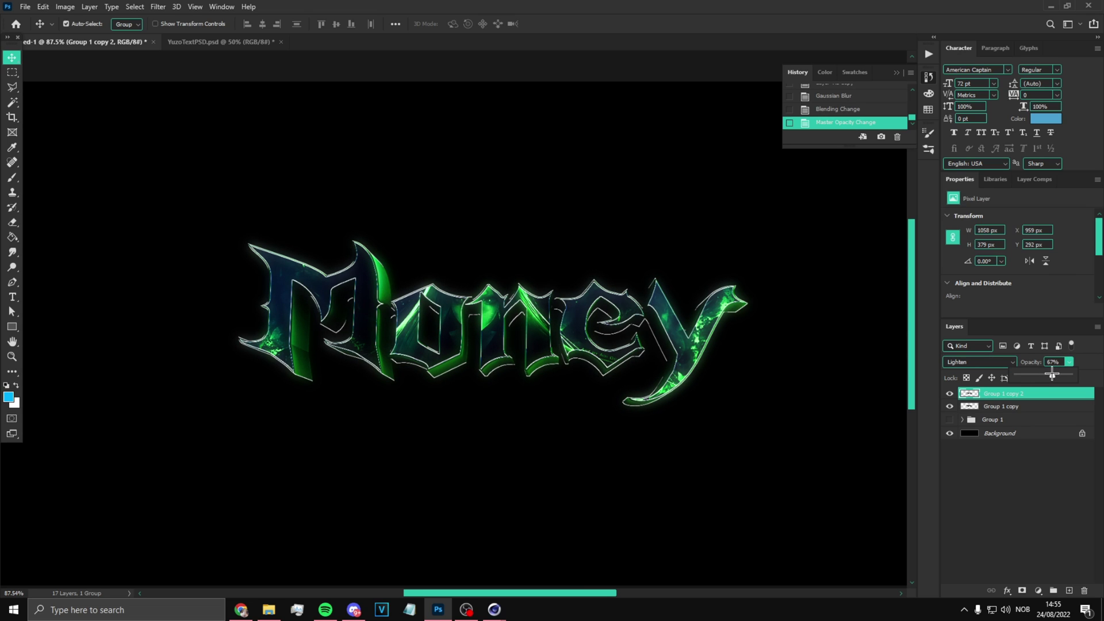
- Duplicate the blurred Money text copy and apply a Radial Blur with amount 10, Spin method and Good quality to the duplicate
{"action": "left_click", "coordinate": [1005, 400]}
{"action": "key", "text": "ctrl+j"}
{"action": "left_click", "coordinate": [158, 6]}
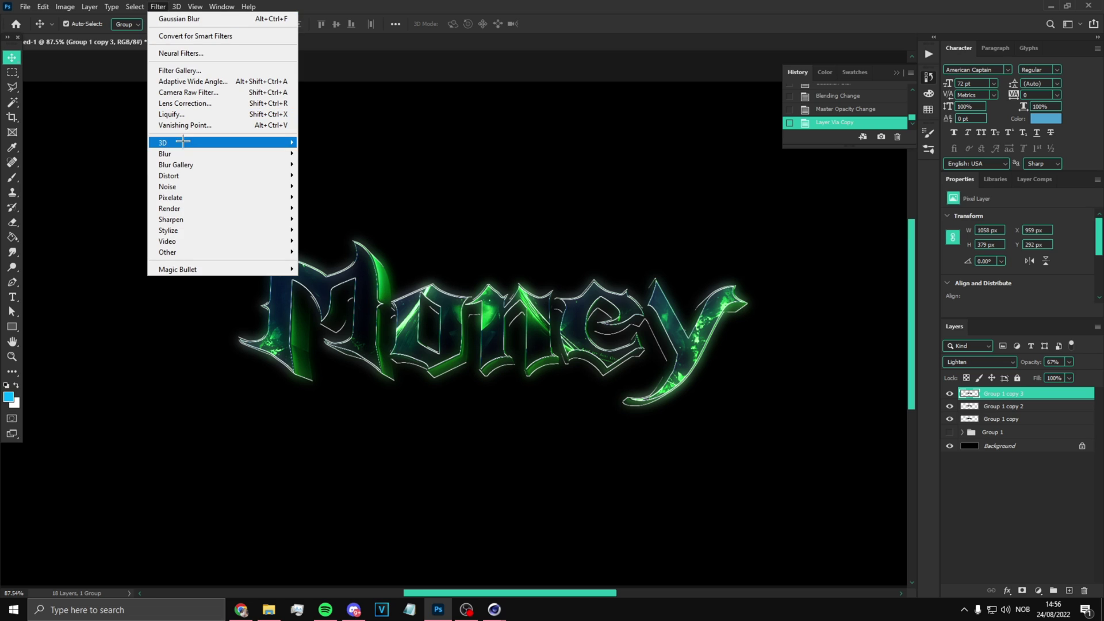
{"action": "mouse_move", "coordinate": [225, 154]}
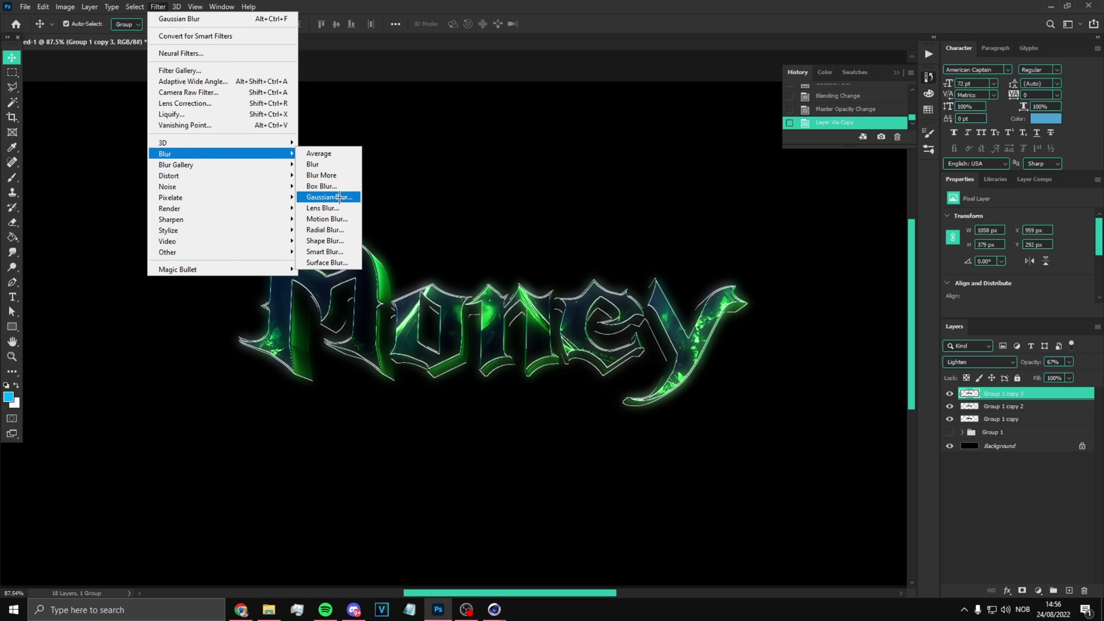
{"action": "left_click", "coordinate": [326, 229]}
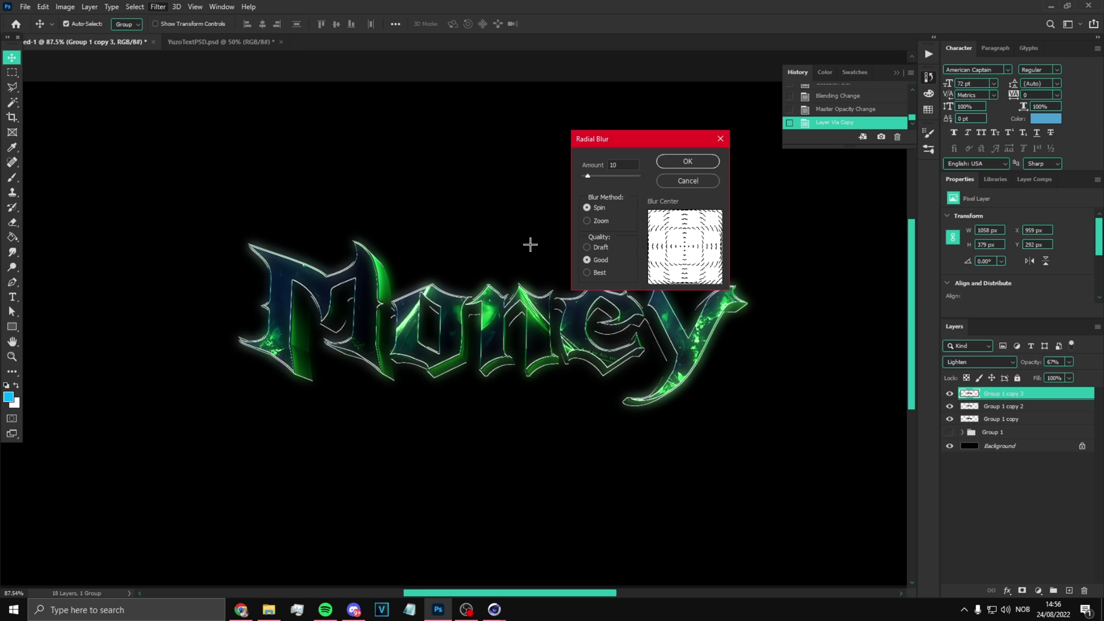
{"action": "left_click", "coordinate": [688, 162]}
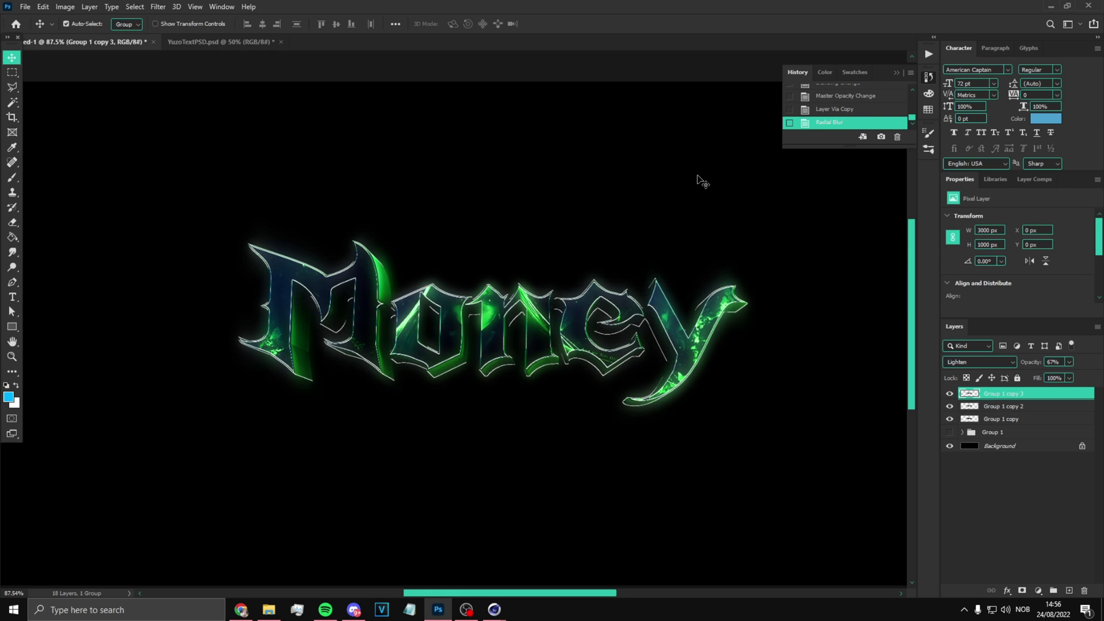
- Set the radial-blurred copy's blend mode to Linear Dodge (Add) and lower its opacity to 12%
{"action": "left_click", "coordinate": [998, 363]}
{"action": "left_click", "coordinate": [998, 424]}
{"action": "left_click", "coordinate": [1069, 362]}
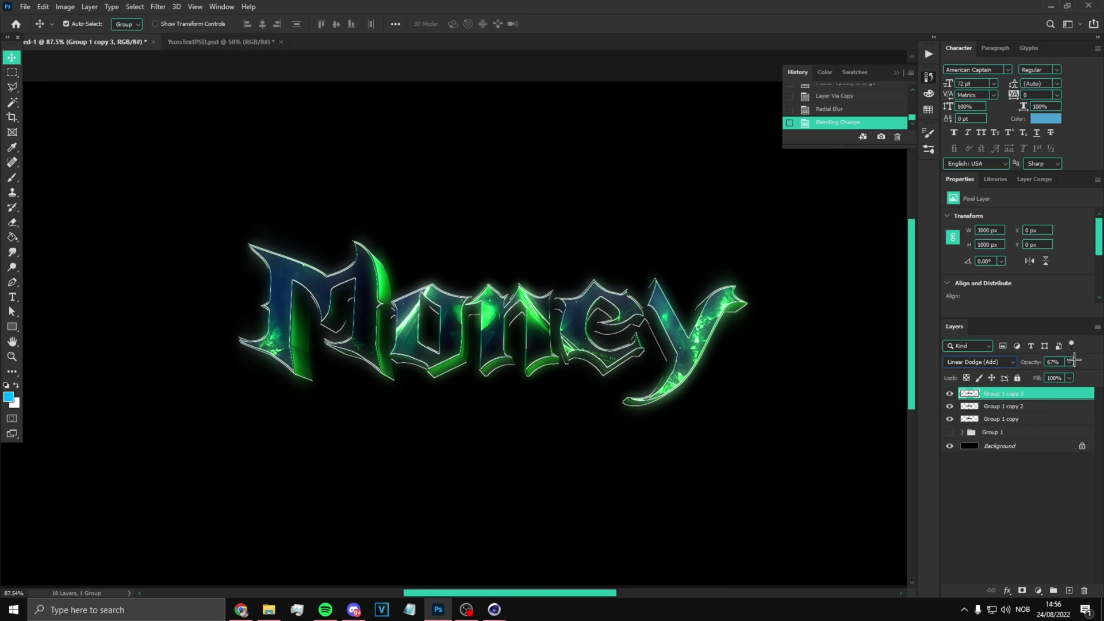
{"action": "left_click_drag", "start_coordinate": [1070, 375], "coordinate": [1041, 375]}
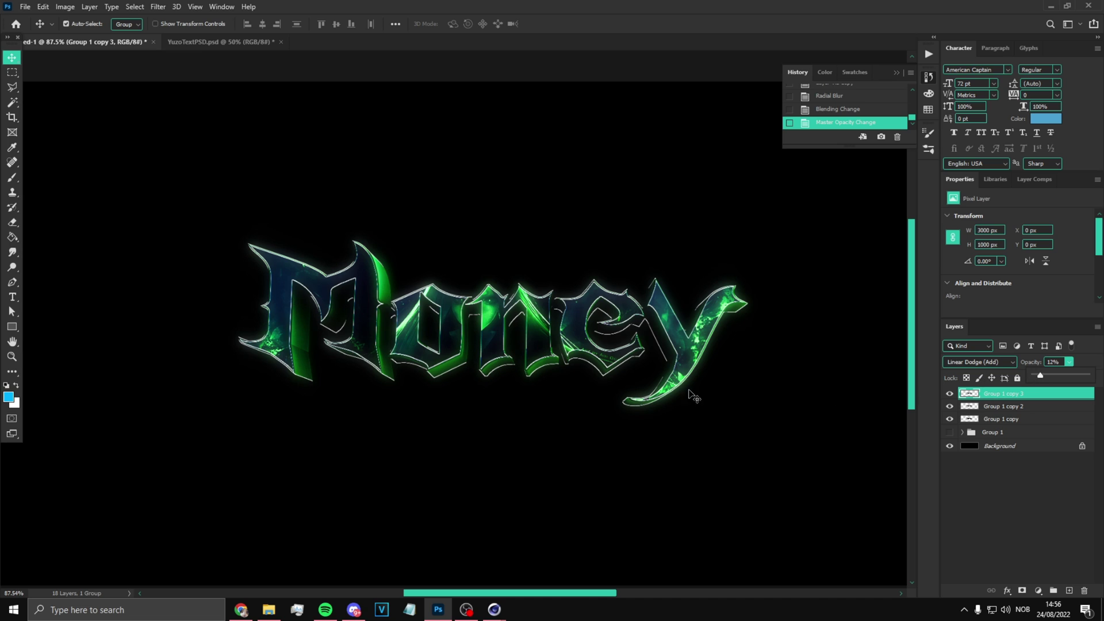
{"action": "scroll", "coordinate": [689, 391], "scroll_direction": "down", "scroll_amount": 3, "text": "alt"}
{"action": "scroll", "coordinate": [516, 346], "scroll_direction": "up", "scroll_amount": 3, "text": "alt"}
- Merge the three Money text copies above the hidden Group 1 into one layer
{"action": "left_click", "coordinate": [1004, 418], "text": "shift"}
{"action": "key", "text": "ctrl+e"}
{"action": "key", "text": "ctrl+0"}
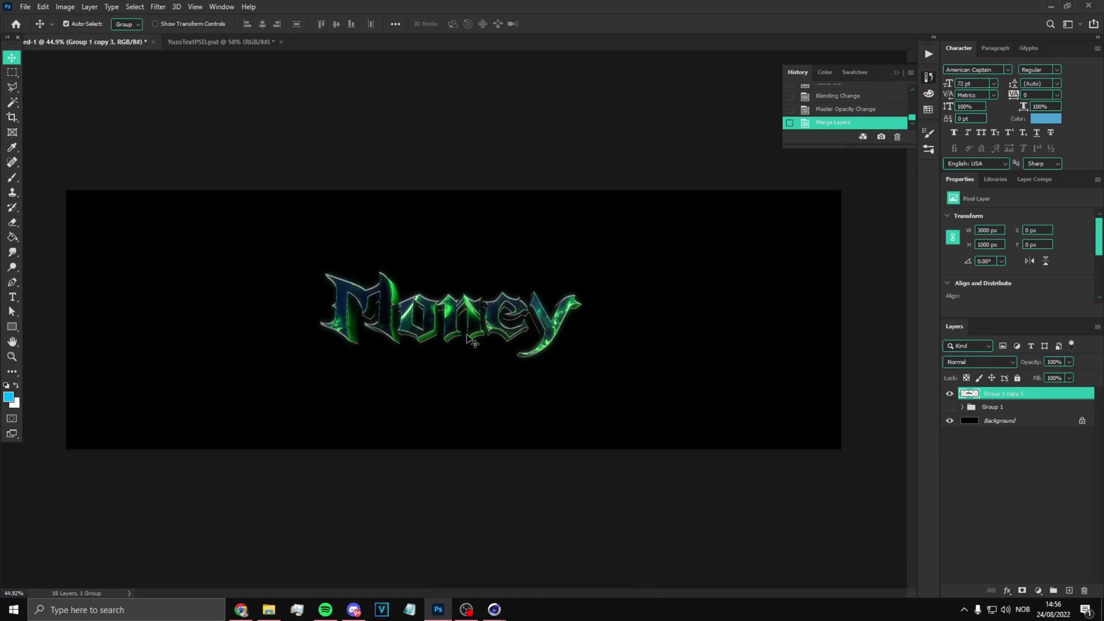
- Show the original Group 1 and toggle the merged text's visibility to compare the text before and after the effects
{"action": "key", "text": "ctrl+t"}
{"action": "key", "text": "Return"}
{"action": "left_click", "coordinate": [950, 406]}
{"action": "left_click", "coordinate": [950, 394]}
{"action": "left_click", "coordinate": [950, 394]}
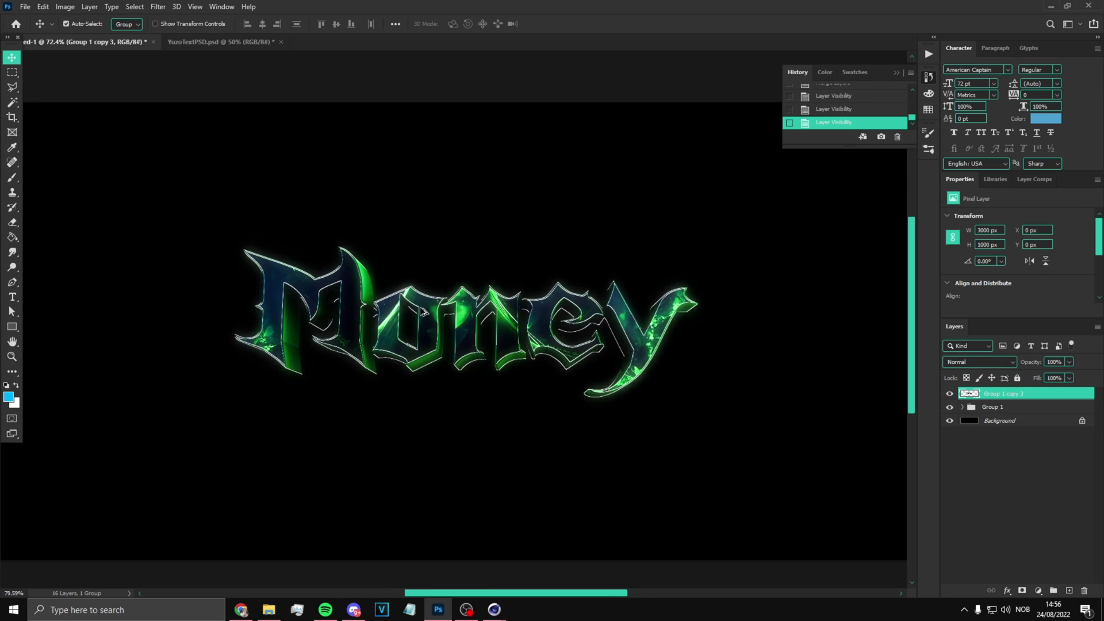
- Scale the merged Money text layer proportionally around its centre to 119.08%
{"action": "key", "text": "ctrl+t"}
{"action": "key", "text": "ctrl+0"}
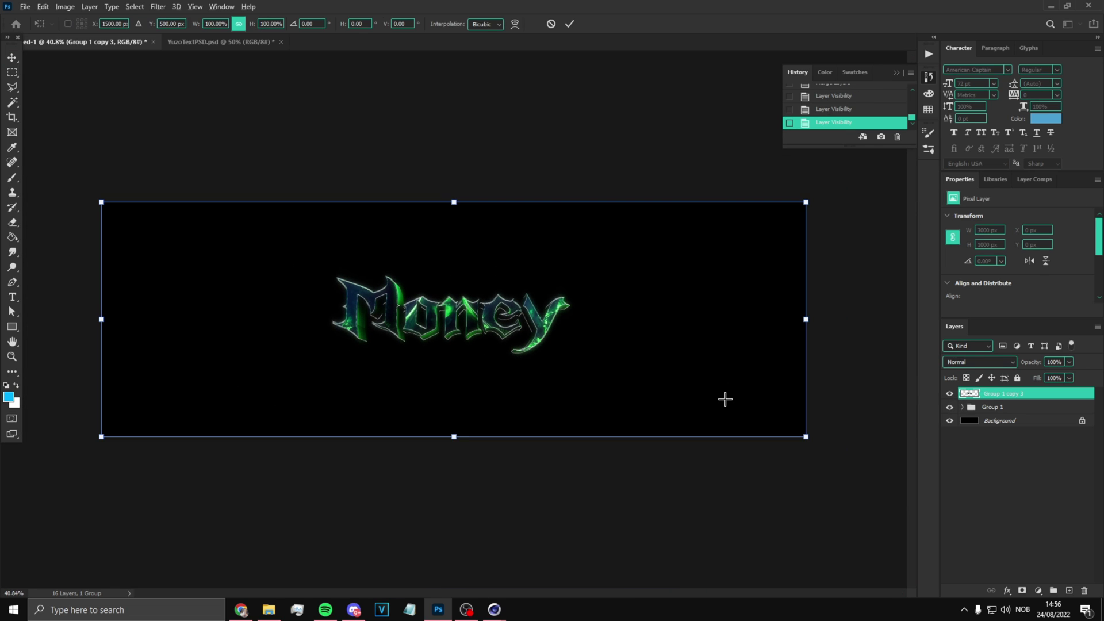
{"action": "left_click_drag", "start_coordinate": [807, 438], "coordinate": [712, 410]}
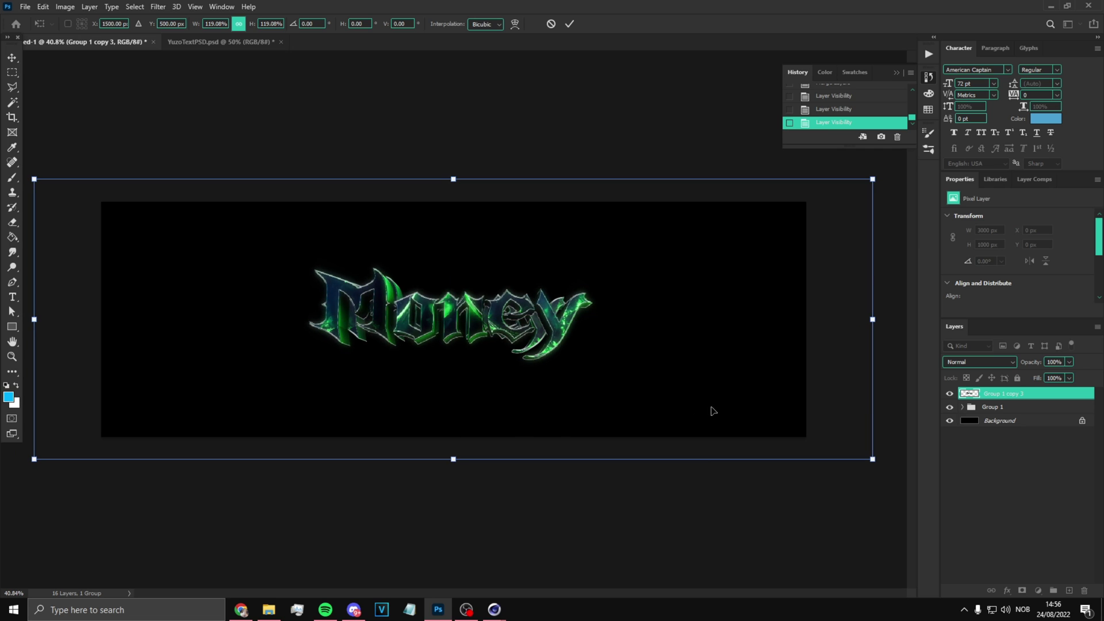
{"action": "scroll", "coordinate": [467, 339], "scroll_direction": "up", "scroll_amount": 5, "text": "alt"}
{"action": "key", "text": "alt+space"}
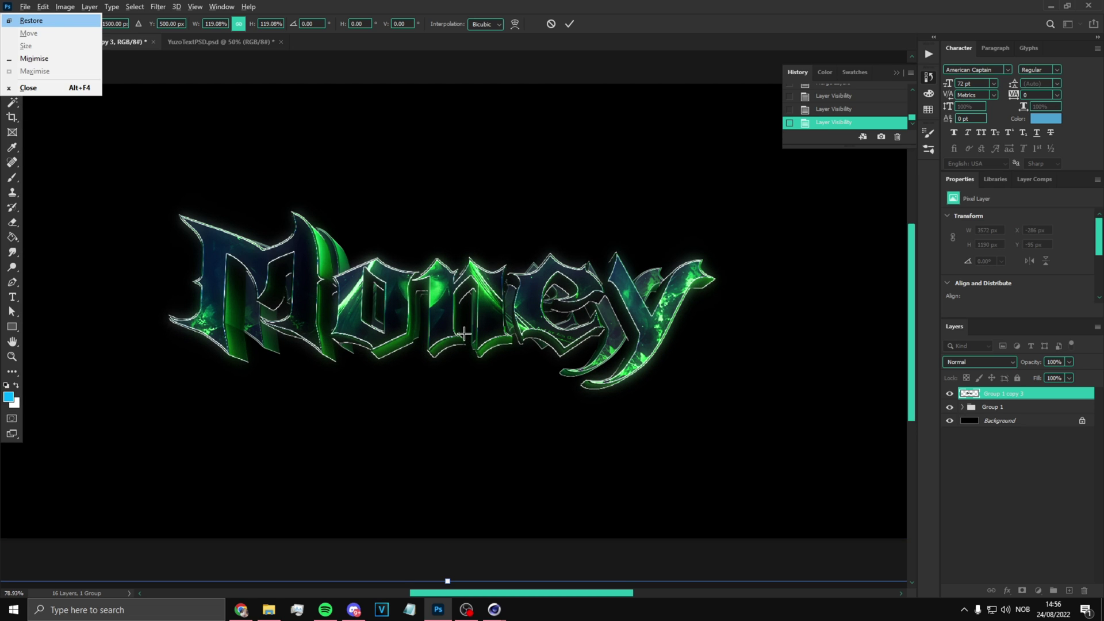
{"action": "left_click", "coordinate": [461, 333]}
{"action": "key", "text": "Return"}
- Delete the original Group 1, keeping only the merged text layer above the background
{"action": "left_click", "coordinate": [1008, 408]}
{"action": "key", "text": "Delete"}
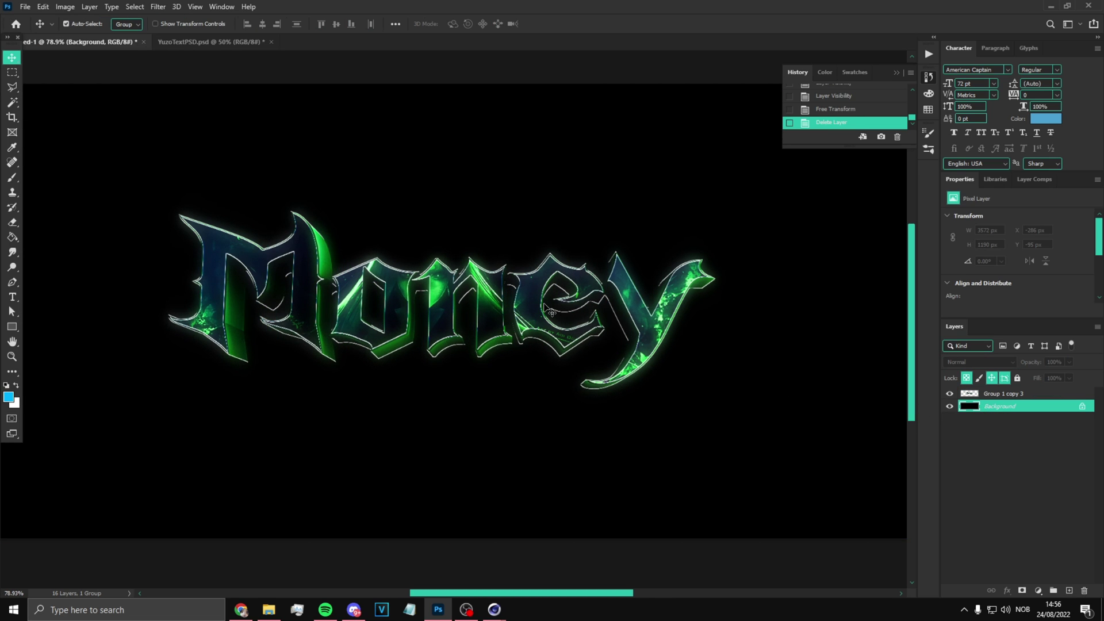
{"action": "scroll", "coordinate": [550, 311], "scroll_direction": "down", "scroll_amount": 5, "text": "alt"}
{"action": "scroll", "coordinate": [428, 327], "scroll_direction": "up", "scroll_amount": 4, "text": "alt"}
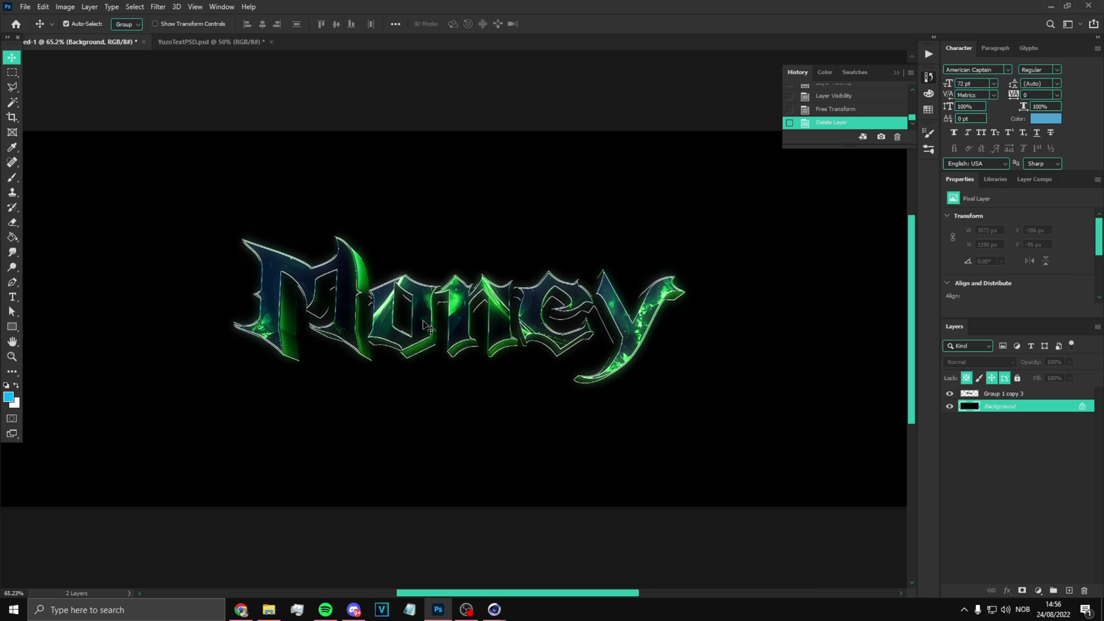